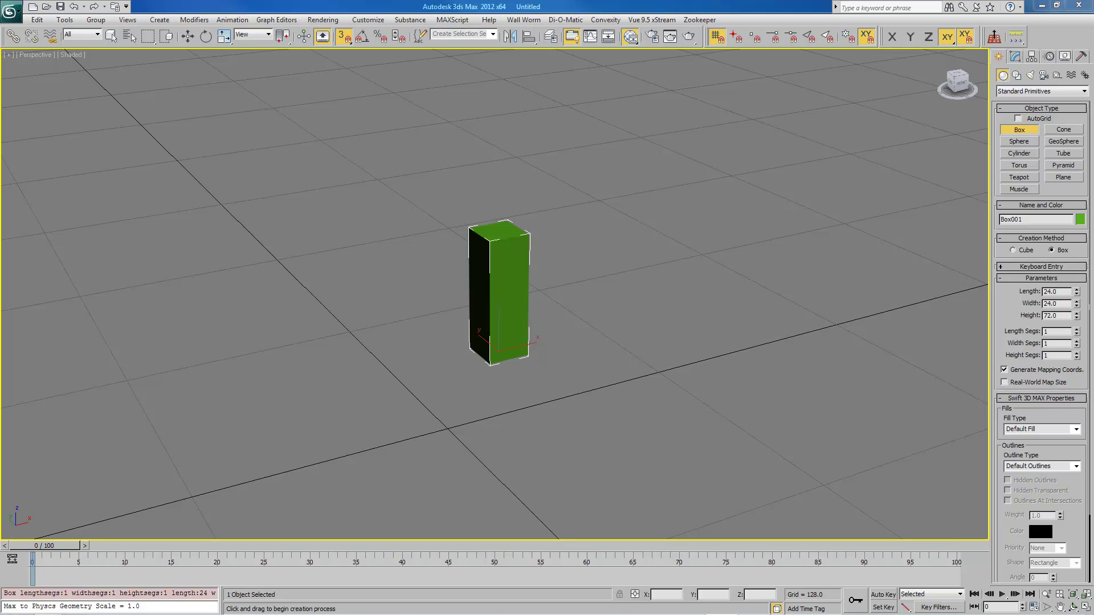
# Step: Zoom out and pan the Perspective view until the green box sits small near the grid centre
pyautogui.scroll(-4, 670, 289)
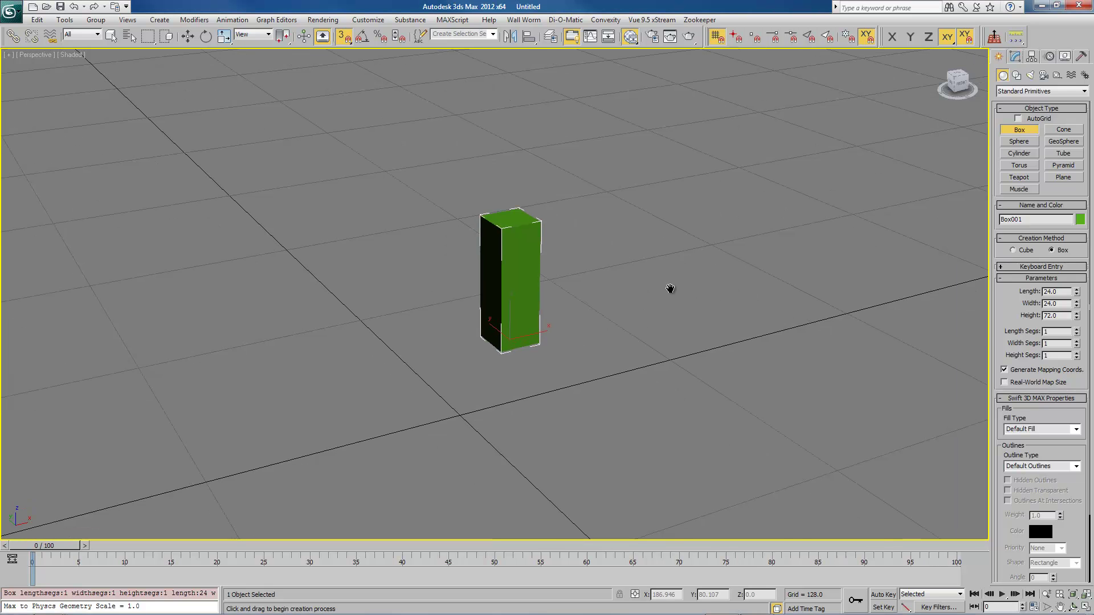
pyautogui.scroll(-3, 670, 289)
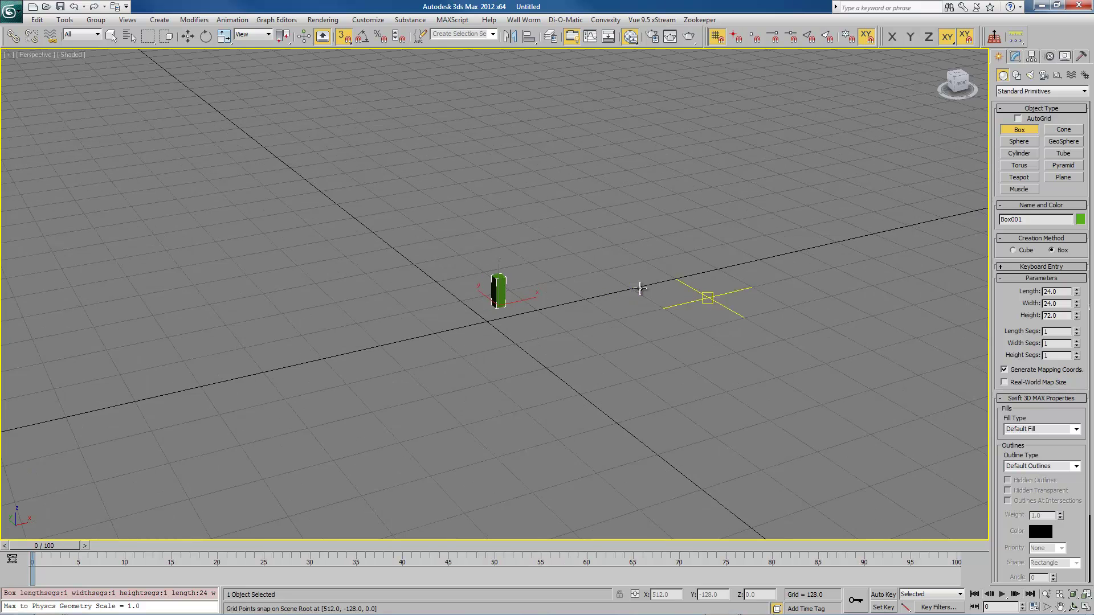
pyautogui.moveTo(705, 298); pyautogui.dragTo(623, 341, button='middle')
pyautogui.scroll(-2, 623, 341)
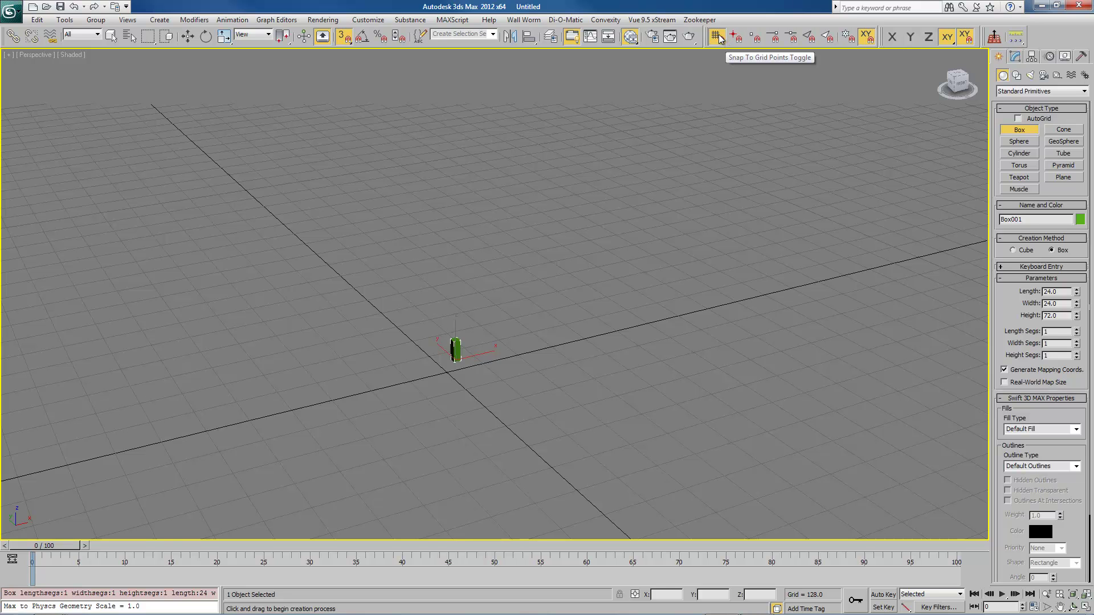
# Step: Draw the 1792×2304 ground slab and a 512-high wall along its right edge
pyautogui.moveTo(124, 303); pyautogui.dragTo(977, 383)
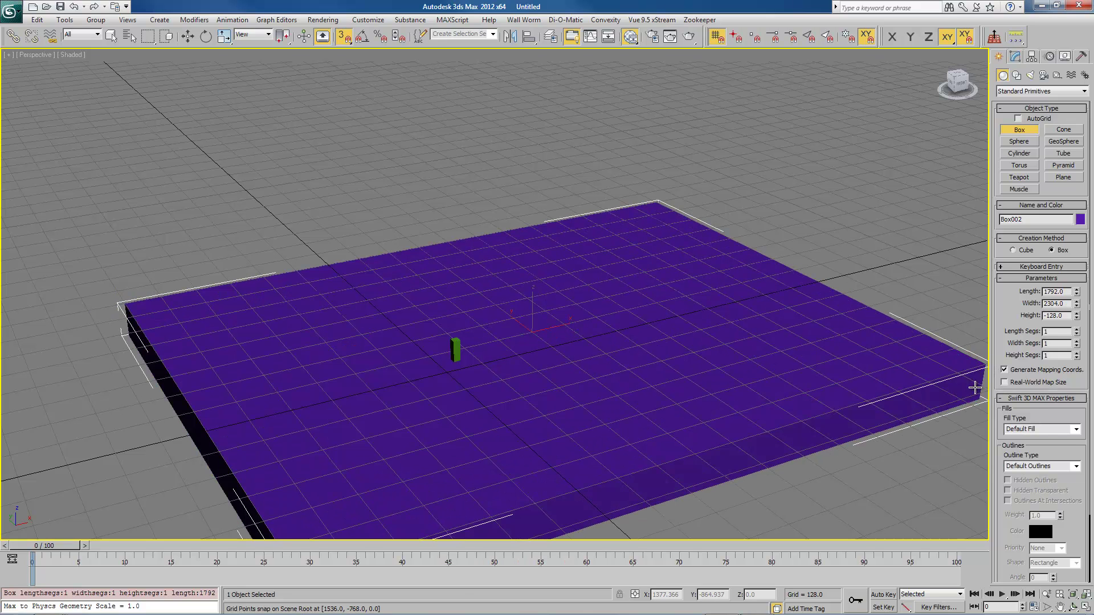
pyautogui.scroll(-4, 716, 296)
pyautogui.scroll(3, 671, 262)
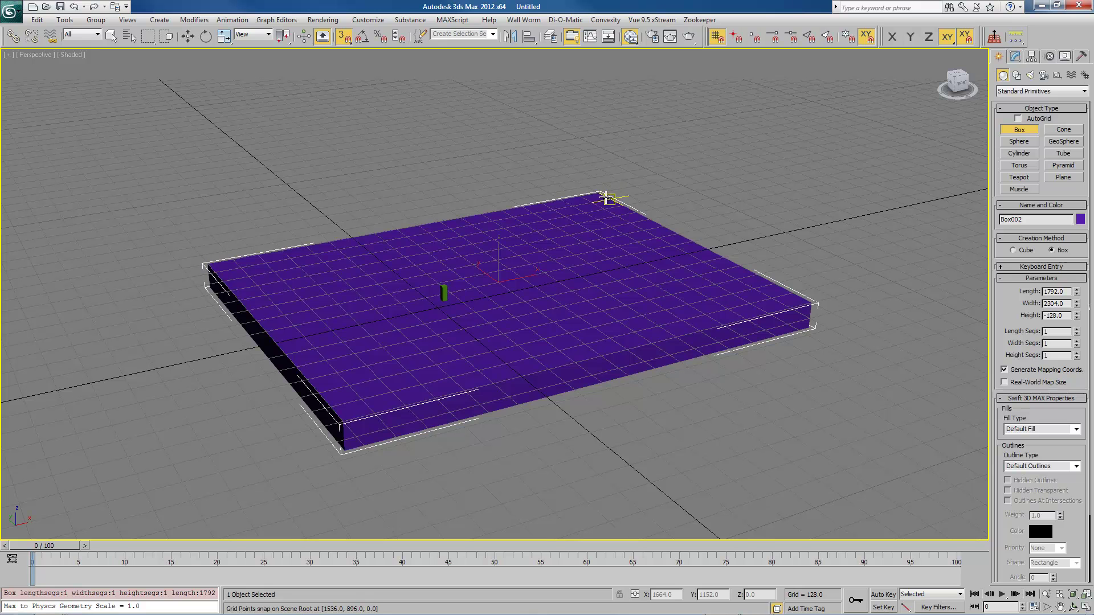
pyautogui.moveTo(596, 191); pyautogui.dragTo(825, 297)
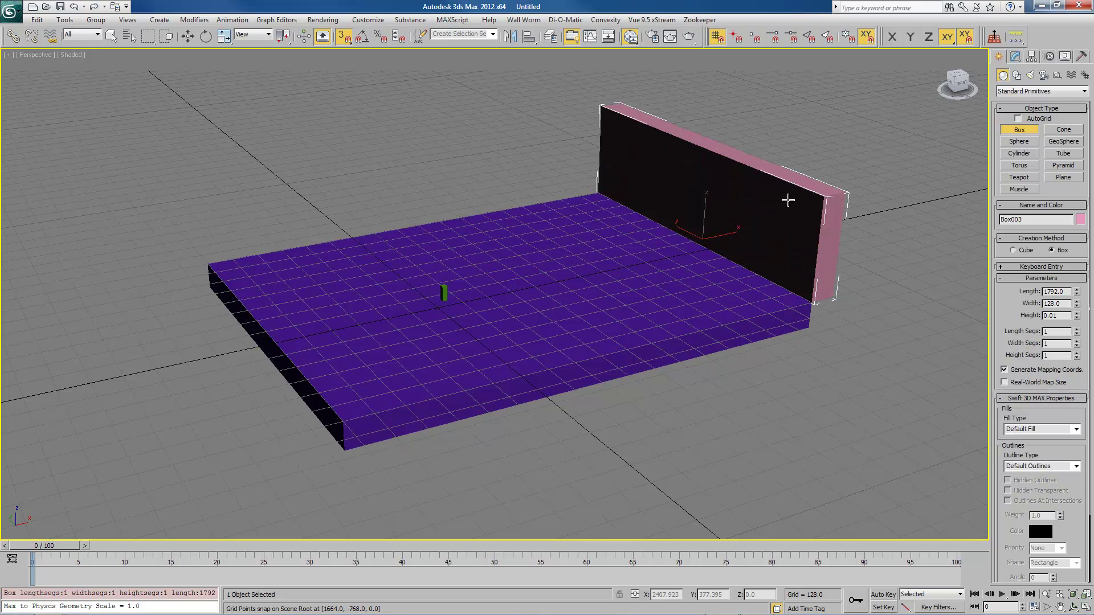
pyautogui.click(787, 218)
# Step: Add the back, front-left and last 128-thick walls, each 512 high
pyautogui.moveTo(598, 195); pyautogui.dragTo(634, 246, button='middle')
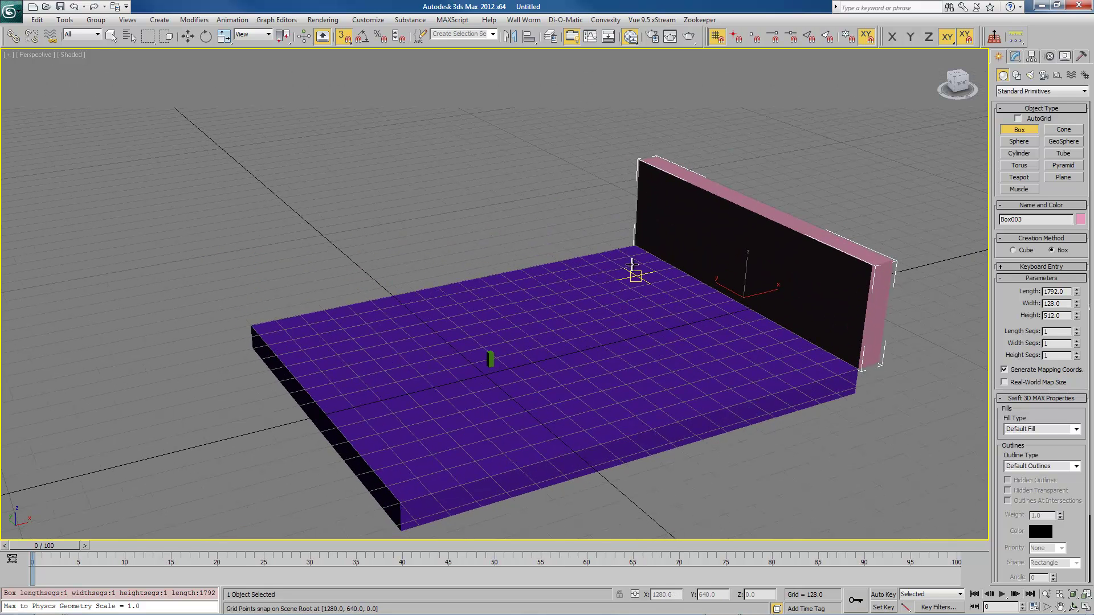
pyautogui.moveTo(636, 245); pyautogui.dragTo(240, 316)
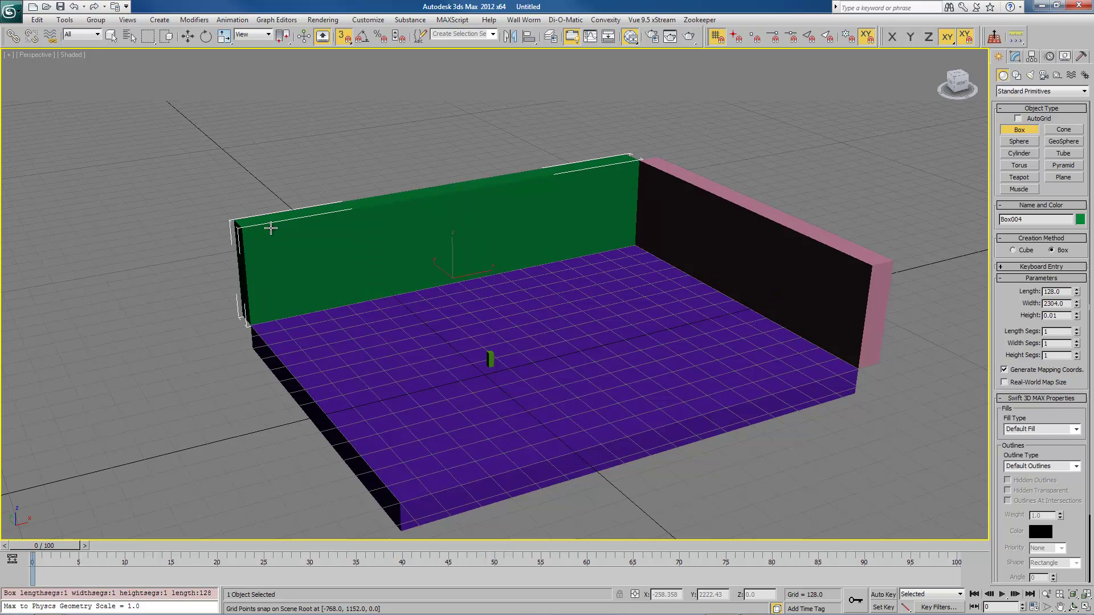
pyautogui.click(273, 237)
pyautogui.moveTo(294, 351); pyautogui.dragTo(303, 308, button='middle')
pyautogui.moveTo(254, 288); pyautogui.dragTo(893, 341)
pyautogui.click(361, 350)
pyautogui.click(902, 221)
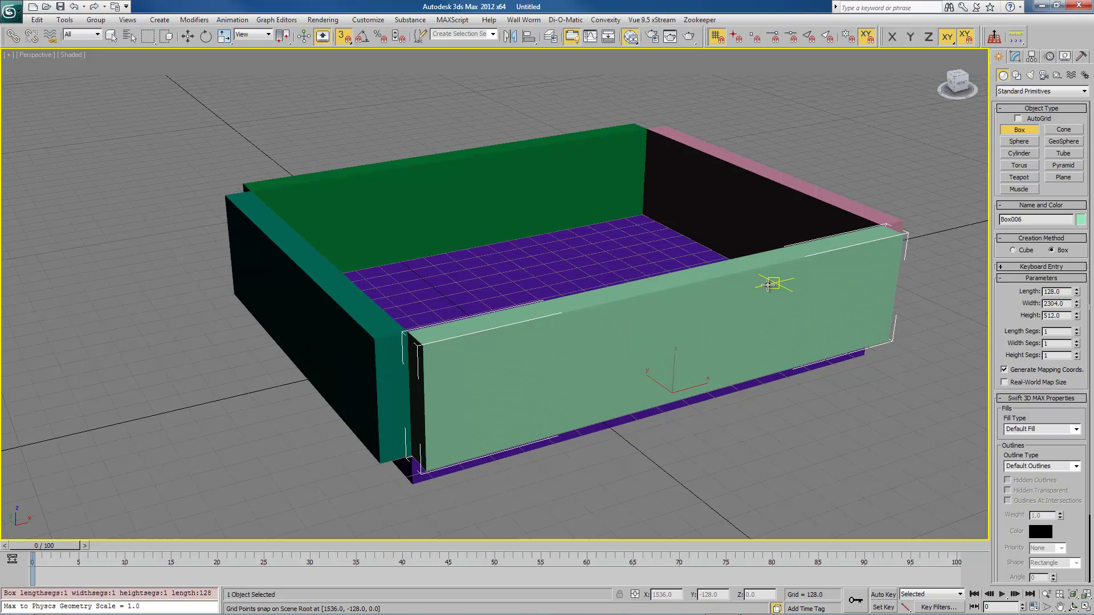
# Step: Orbit, zoom and pan the view to look down into the enclosed room
pyautogui.scroll(5, 777, 281)
pyautogui.keyDown('alt'); pyautogui.moveTo(776, 281); pyautogui.dragTo(751, 302, button='middle'); pyautogui.keyUp('alt')
pyautogui.scroll(-5, 411, 245)
pyautogui.keyDown('alt'); pyautogui.moveTo(411, 245); pyautogui.dragTo(615, 342, button='middle'); pyautogui.keyUp('alt')
pyautogui.scroll(2, 616, 374)
pyautogui.scroll(-3, 616, 373)
pyautogui.keyDown('alt'); pyautogui.moveTo(618, 244); pyautogui.dragTo(655, 320, button='middle'); pyautogui.keyUp('alt')
pyautogui.scroll(3, 632, 328)
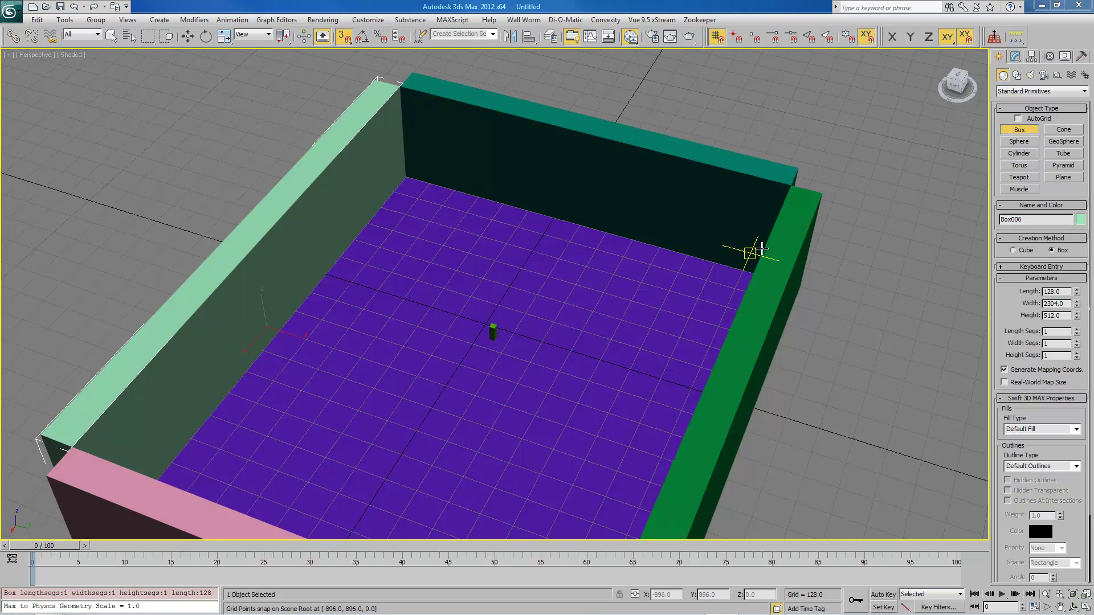
pyautogui.moveTo(758, 247); pyautogui.dragTo(753, 201, button='middle')
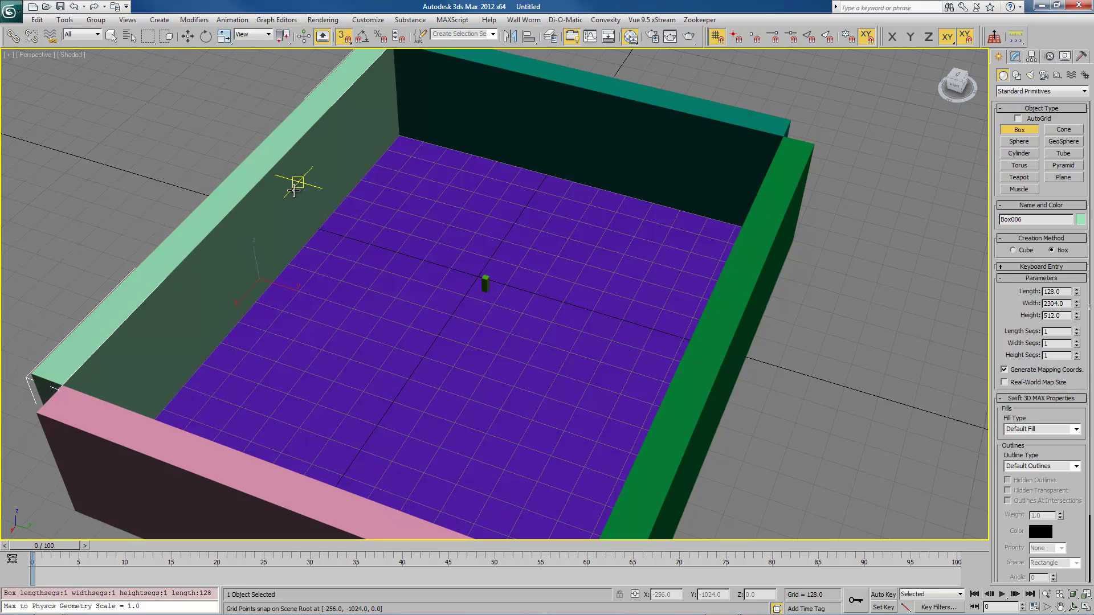
pyautogui.scroll(-3, 294, 192)
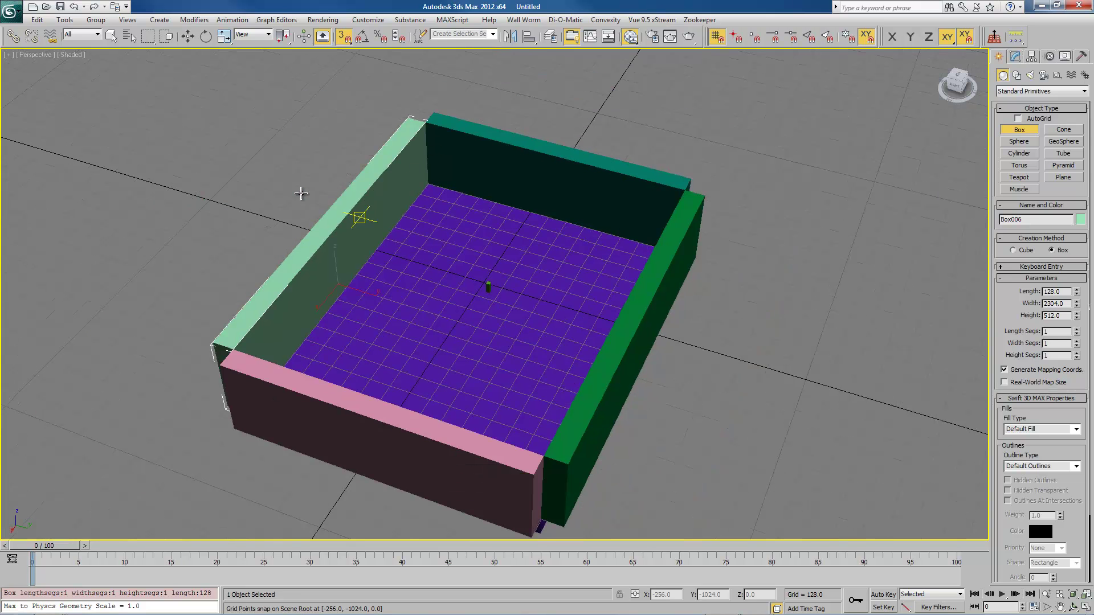
# Step: Exit box creation and dismiss the wall's context menu
pyautogui.rightClick(433, 201)
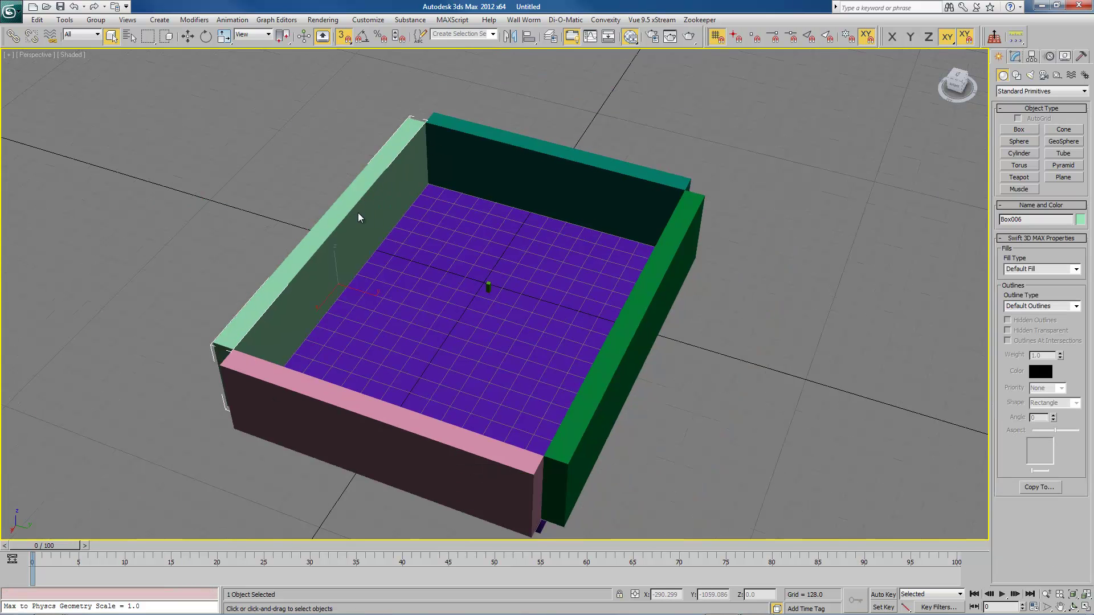
pyautogui.rightClick(360, 217)
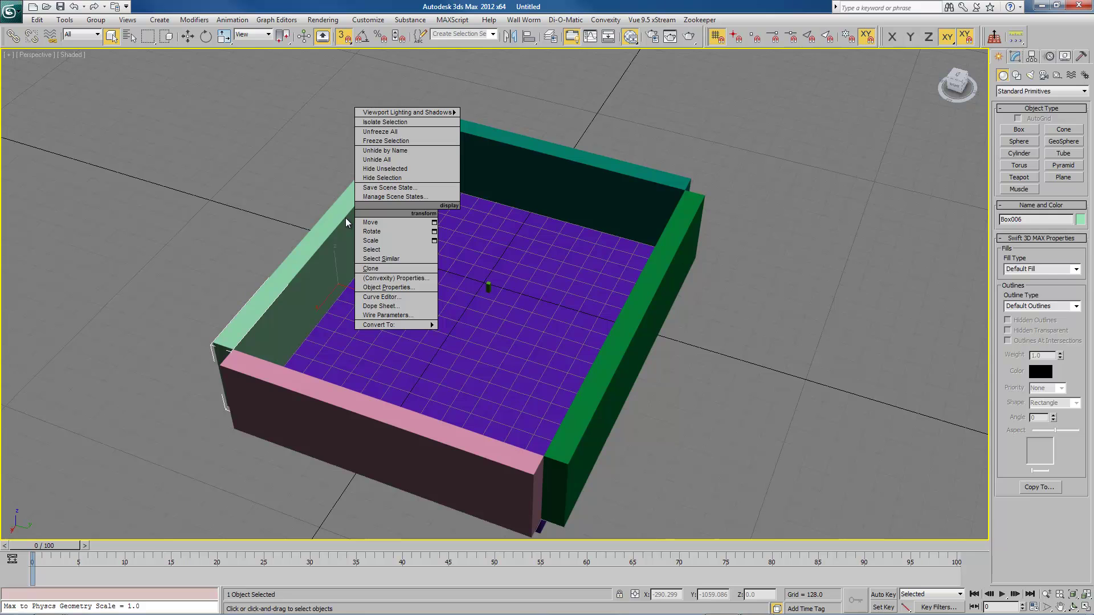
pyautogui.click(333, 226)
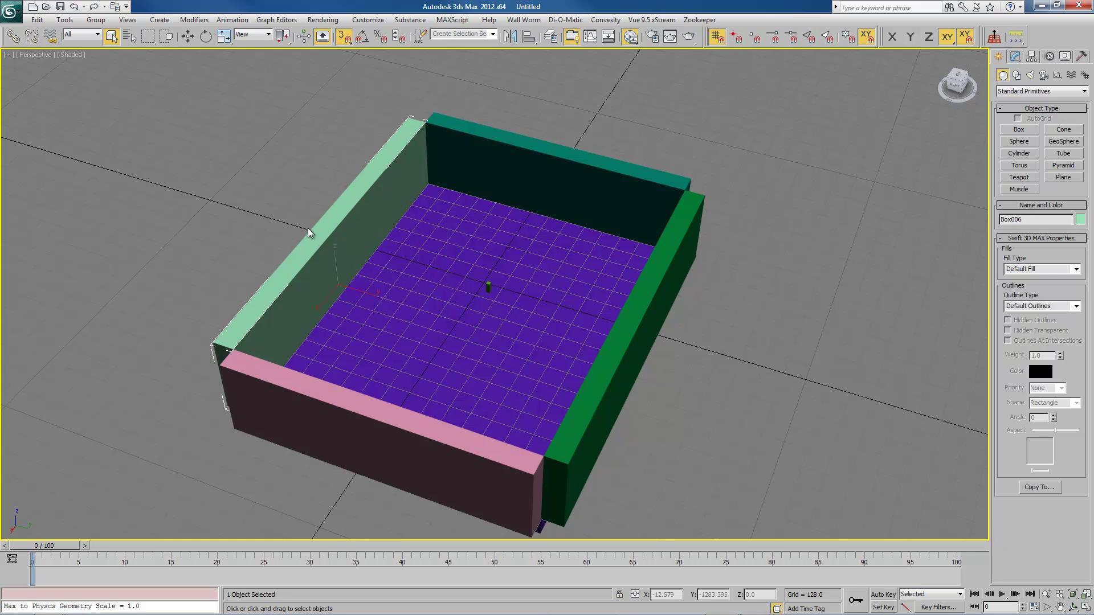
# Step: Start wiring the light-green wall's Object (Box) Height to the teal wall Box005
pyautogui.rightClick(361, 212)
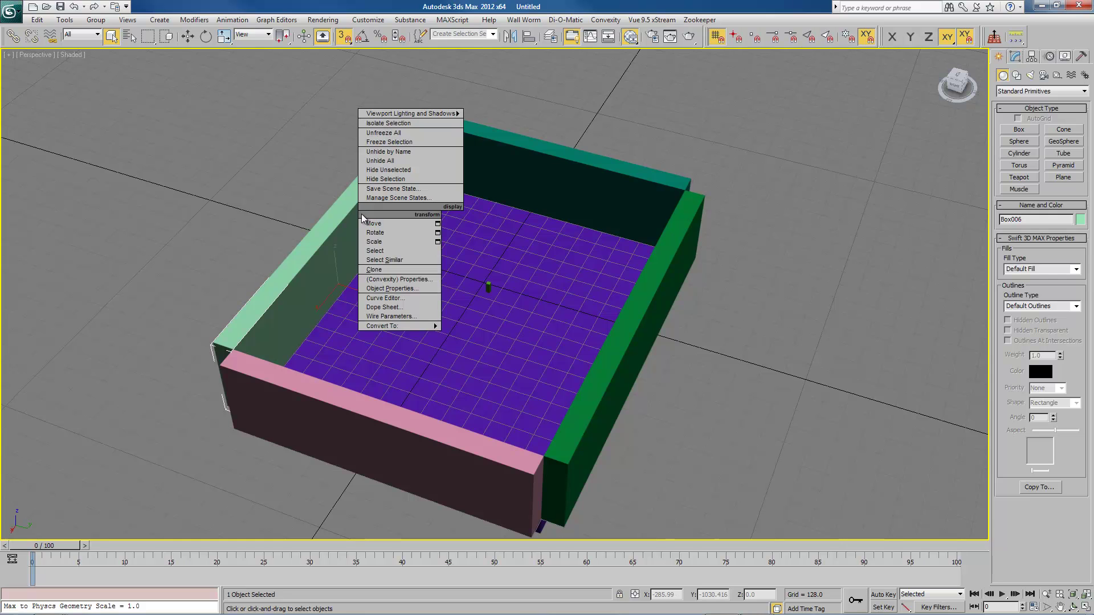
pyautogui.click(391, 317)
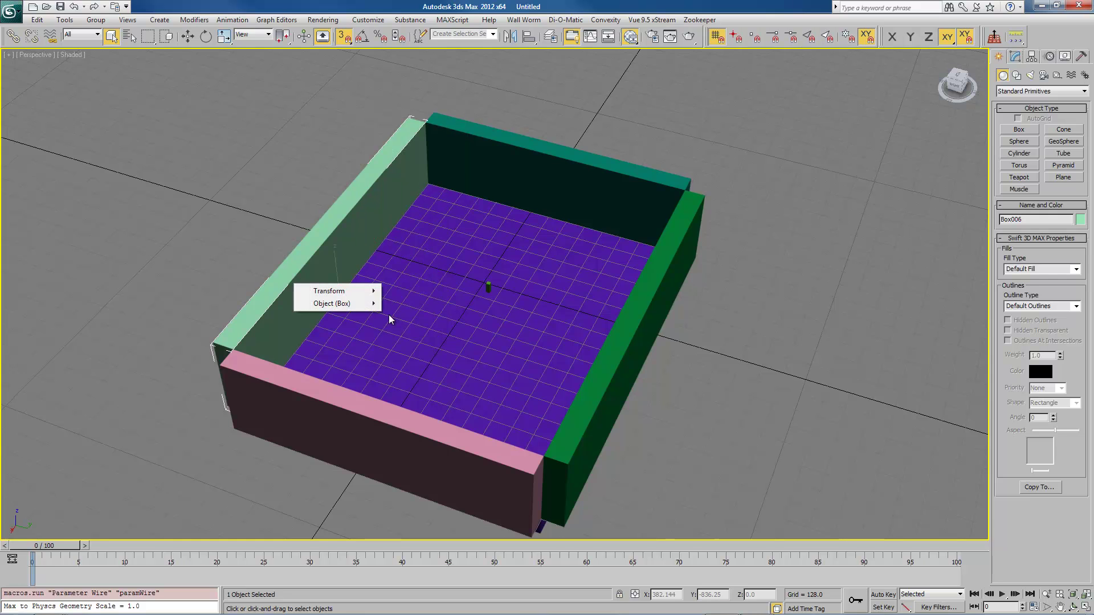
pyautogui.moveTo(345, 294)
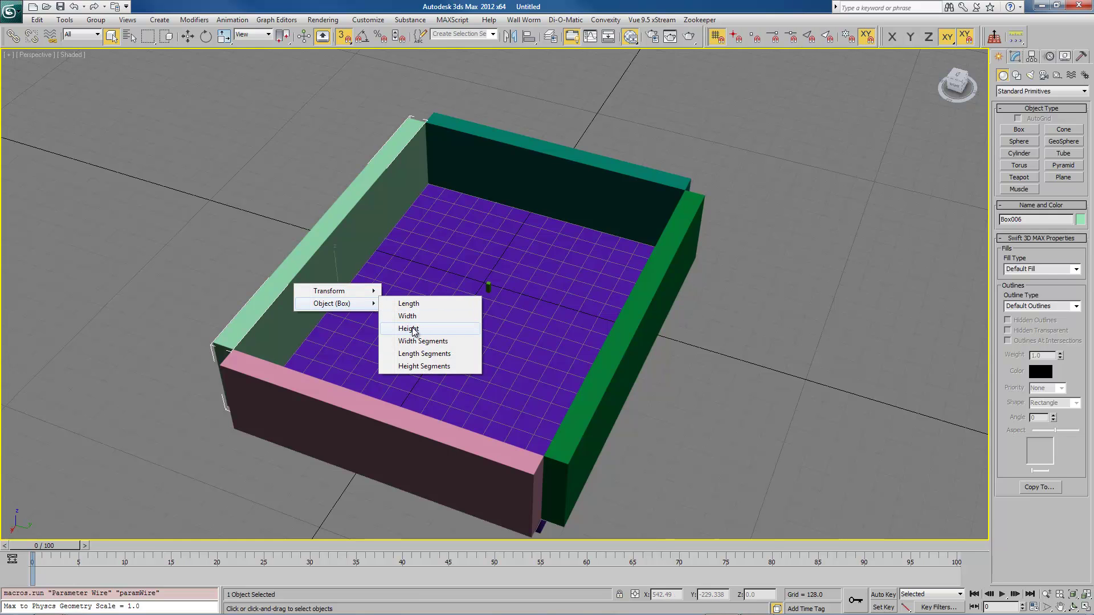
pyautogui.click(413, 329)
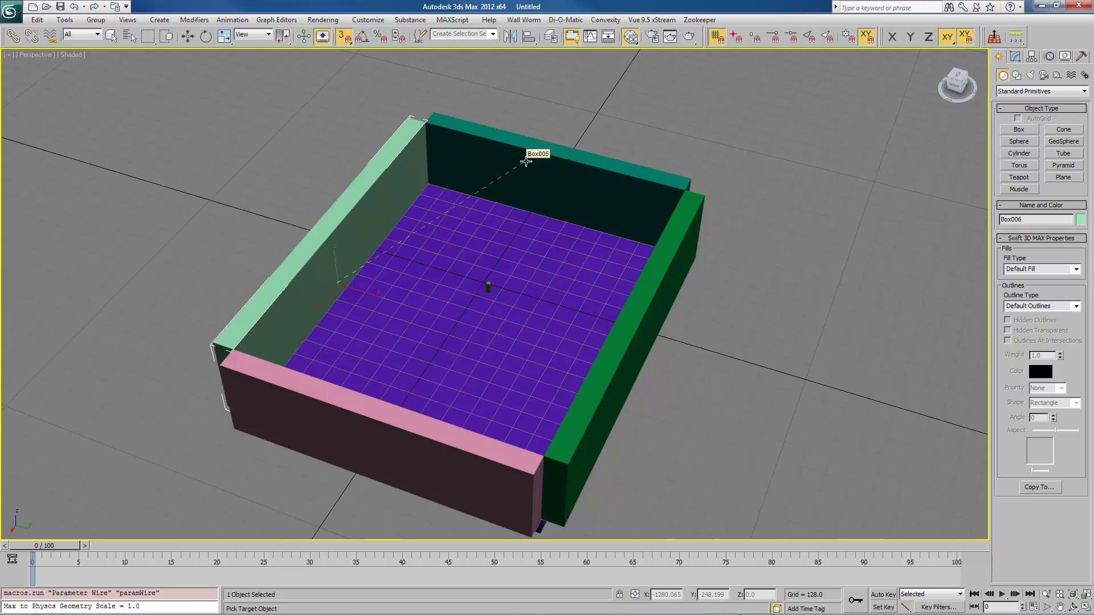
pyautogui.click(526, 162)
# Step: Connect Box006 Height to Box005 Height as a two-way wire, then move the dialog aside
pyautogui.moveTo(525, 181)
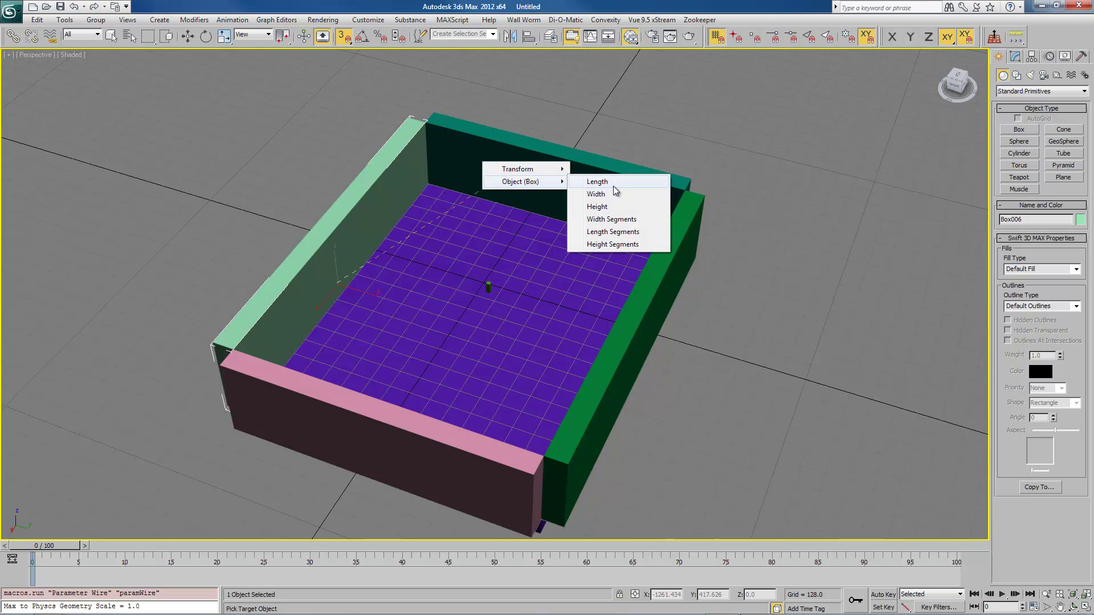
pyautogui.click(609, 207)
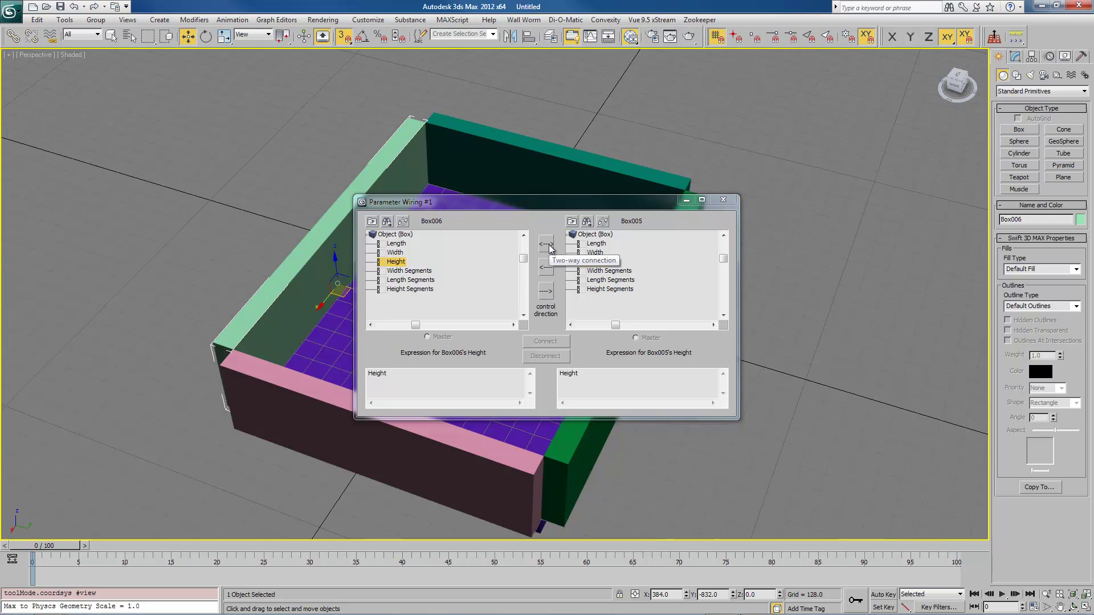
pyautogui.click(549, 246)
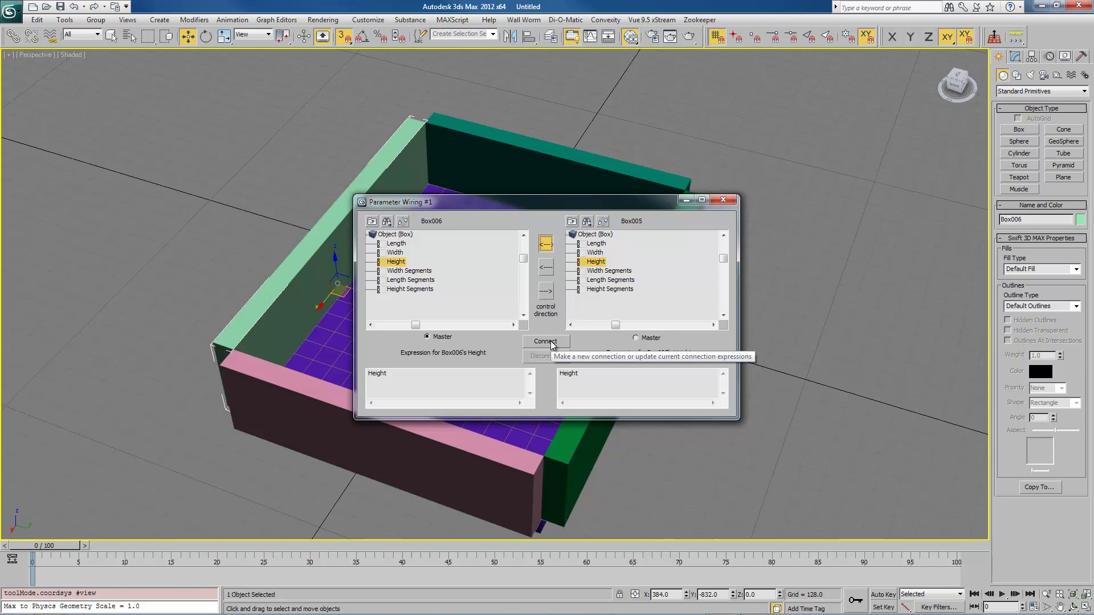
pyautogui.click(550, 343)
pyautogui.moveTo(619, 204); pyautogui.dragTo(901, 46)
pyautogui.moveTo(573, 220); pyautogui.dragTo(411, 188, button='middle')
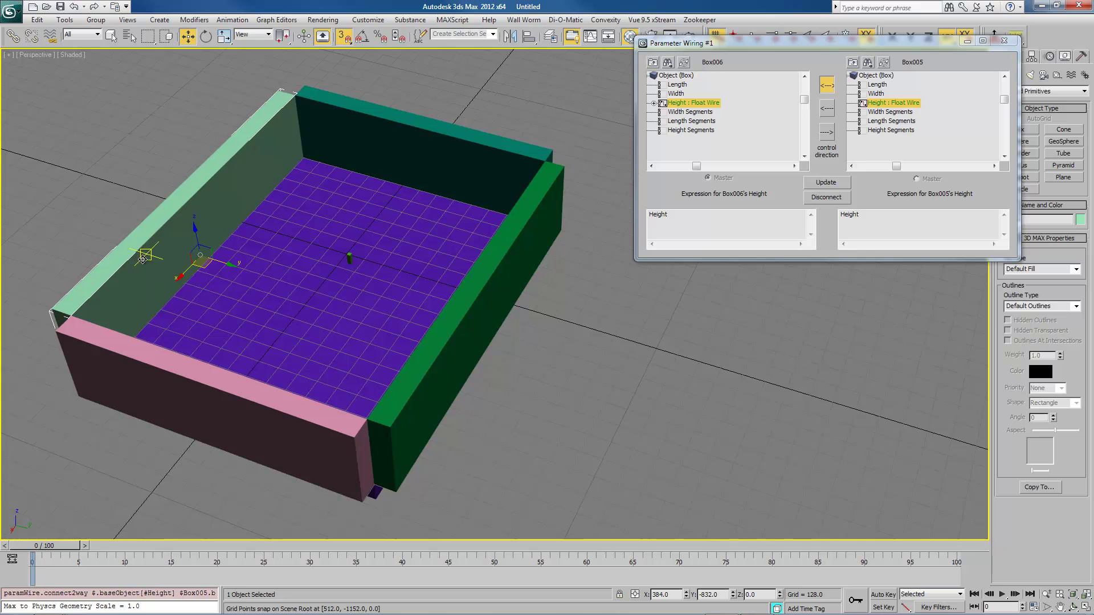
# Step: Wire the pink wall Box003's Height two-way to Box006's Height
pyautogui.click(138, 282)
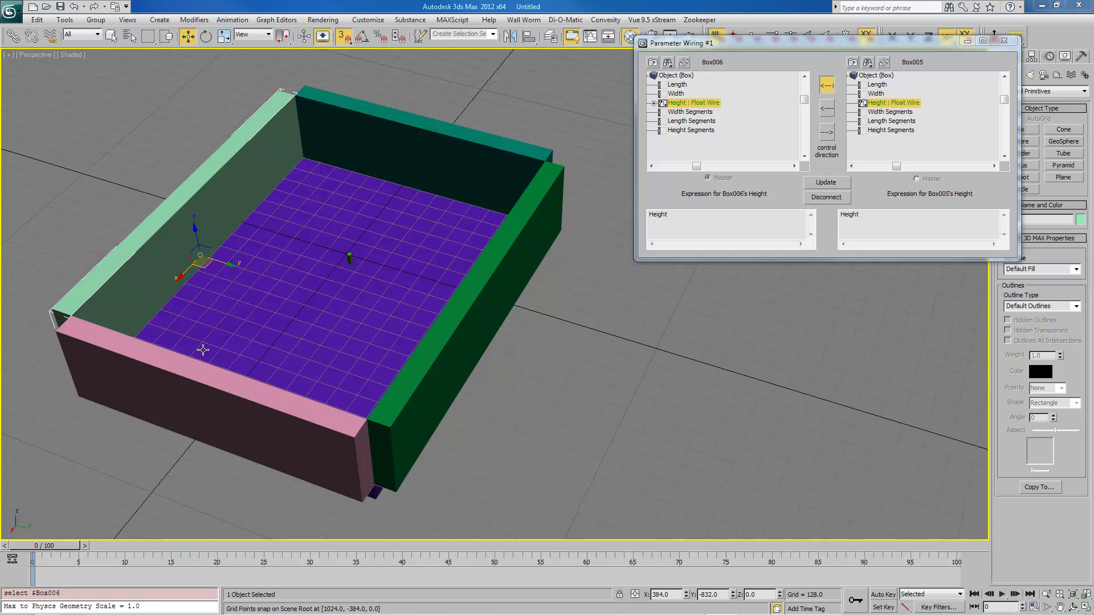
pyautogui.click(154, 374)
pyautogui.rightClick(153, 375)
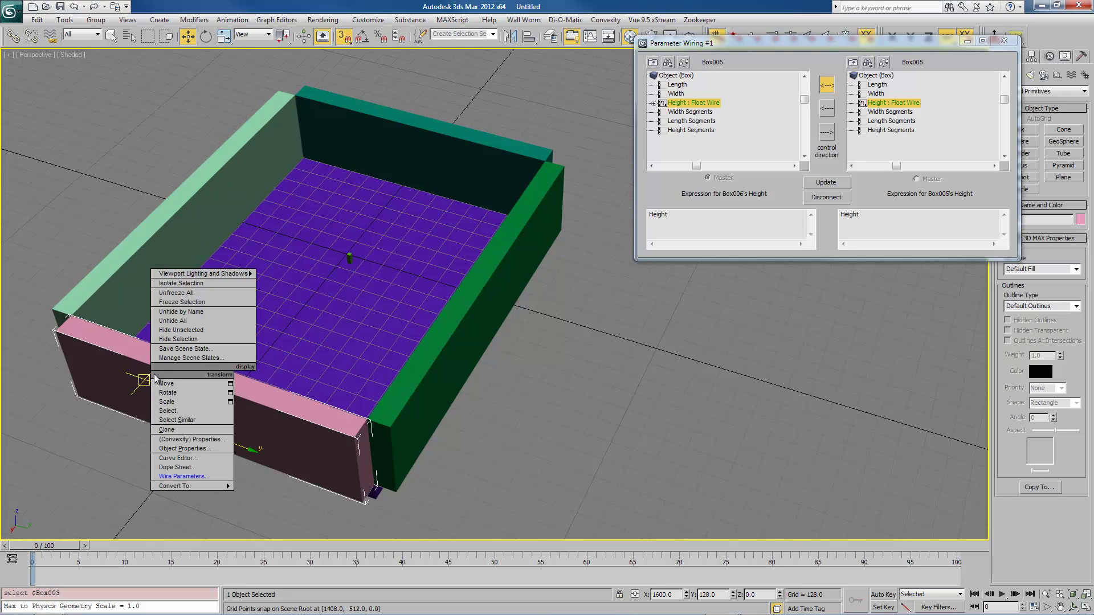
pyautogui.click(185, 477)
pyautogui.moveTo(222, 459)
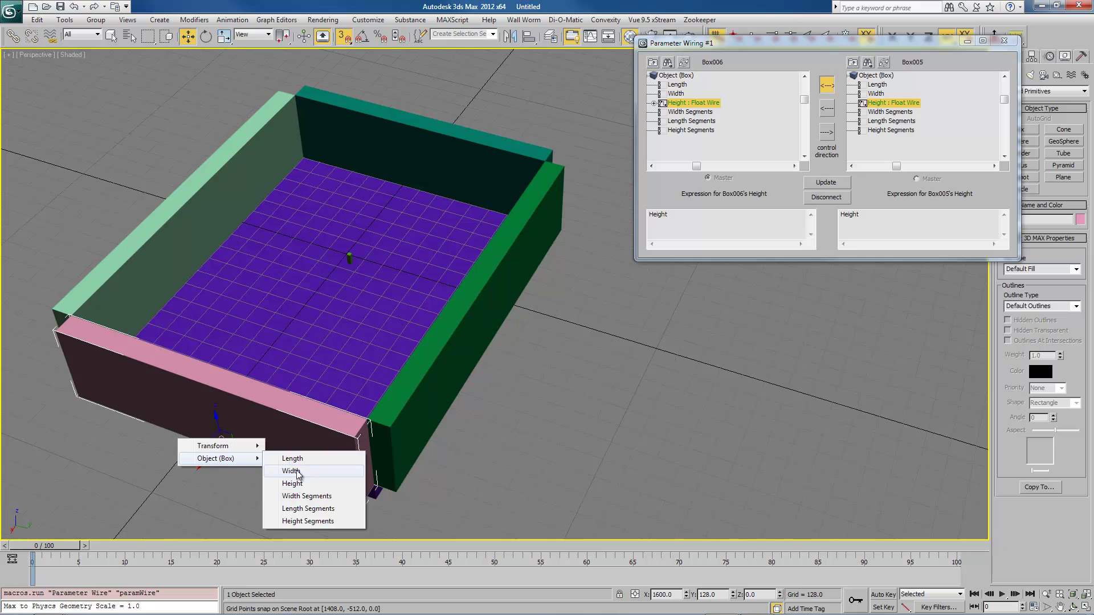
pyautogui.click(300, 489)
pyautogui.click(197, 207)
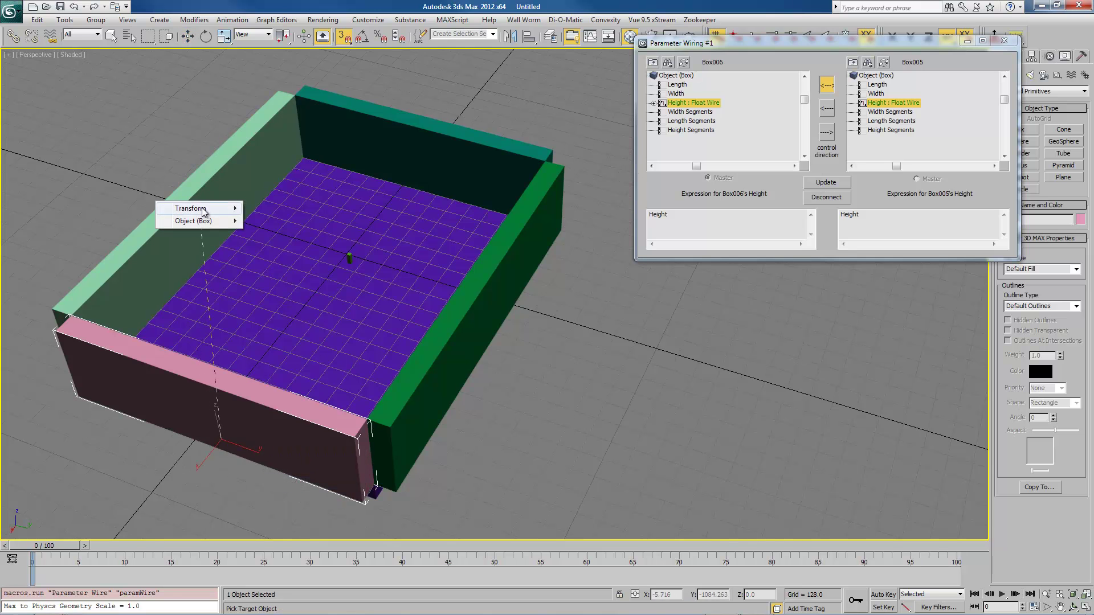
pyautogui.moveTo(207, 227)
pyautogui.click(273, 245)
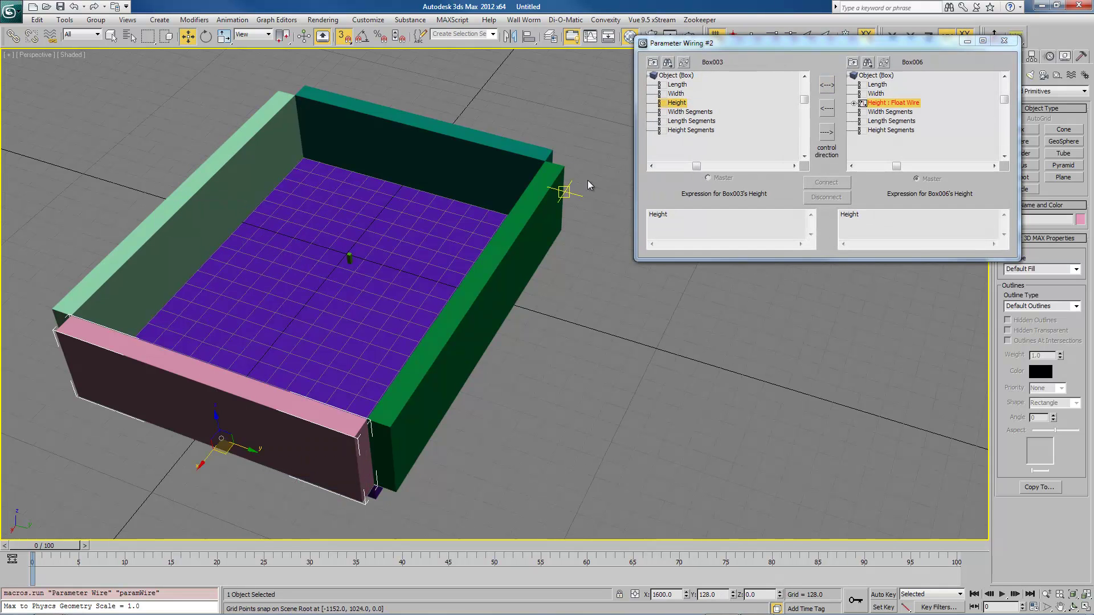
pyautogui.click(827, 85)
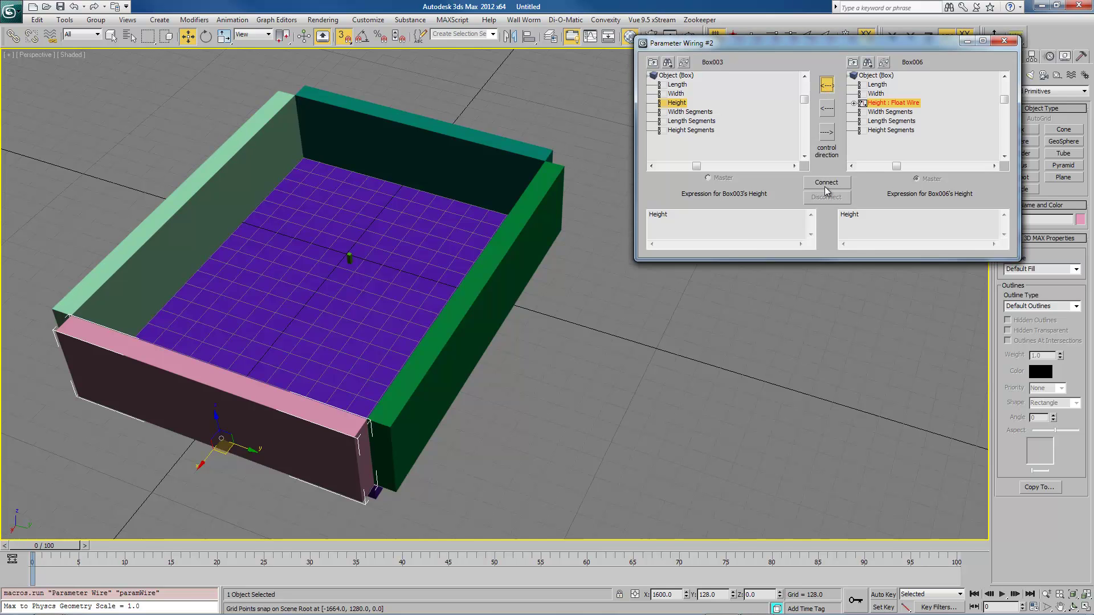
pyautogui.click(826, 182)
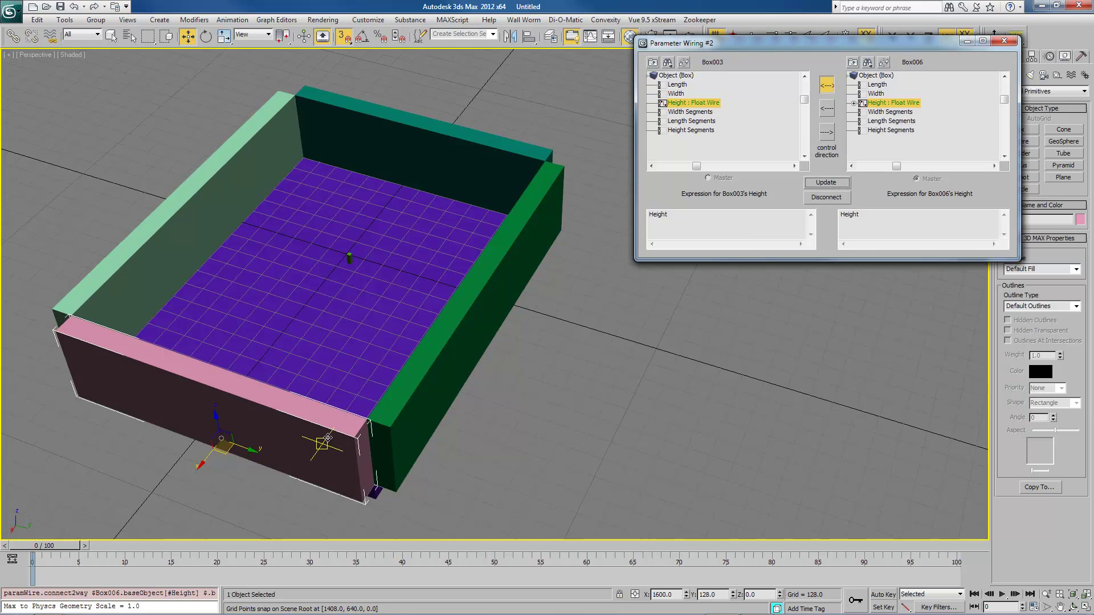
pyautogui.click(336, 427)
# Step: Wire the green wall Box004's Height to the pink wall Box003's Height, then close the dialog
pyautogui.click(427, 362)
pyautogui.rightClick(431, 360)
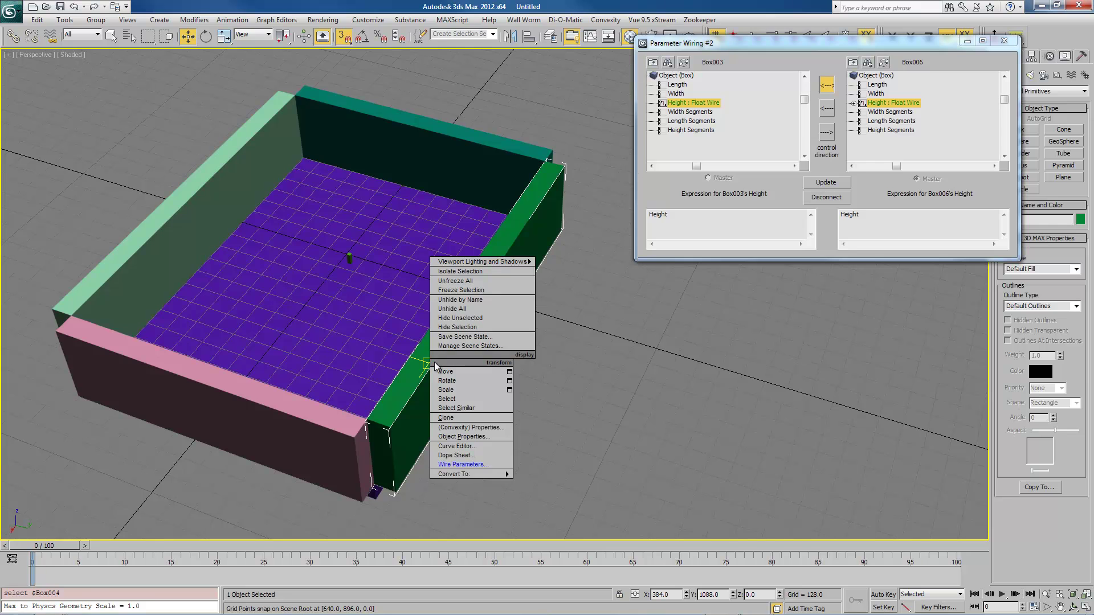
pyautogui.click(465, 465)
pyautogui.moveTo(482, 365)
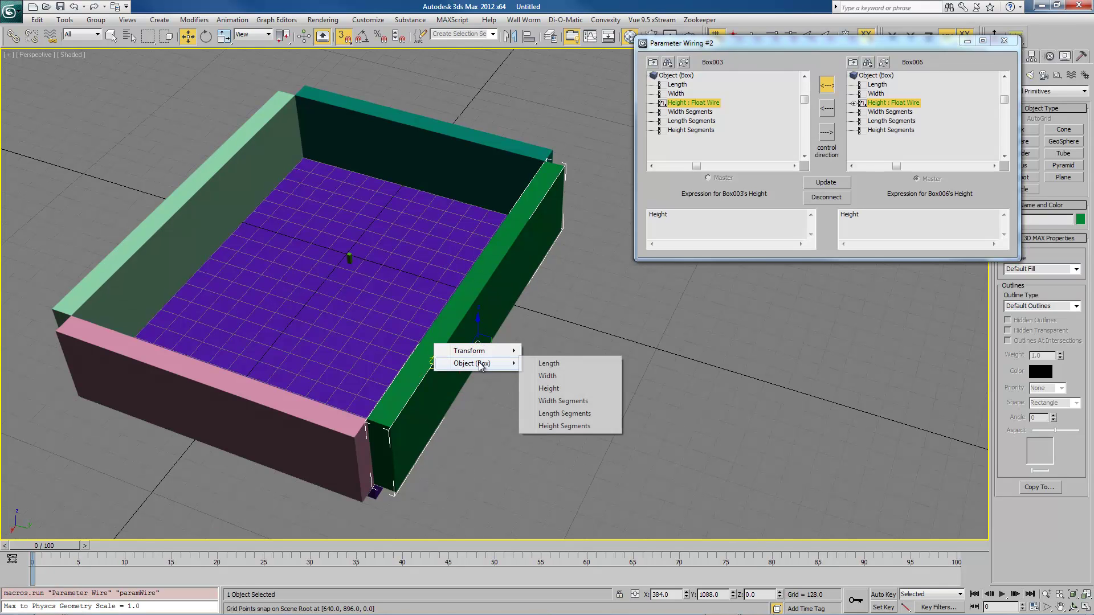
pyautogui.click(561, 391)
pyautogui.click(266, 416)
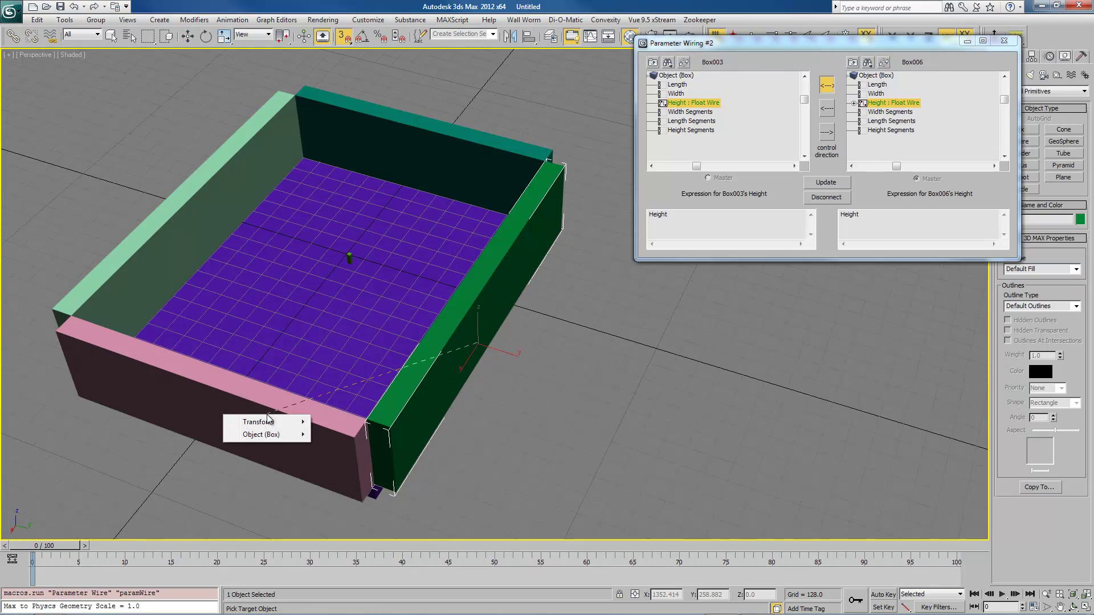
pyautogui.moveTo(274, 436)
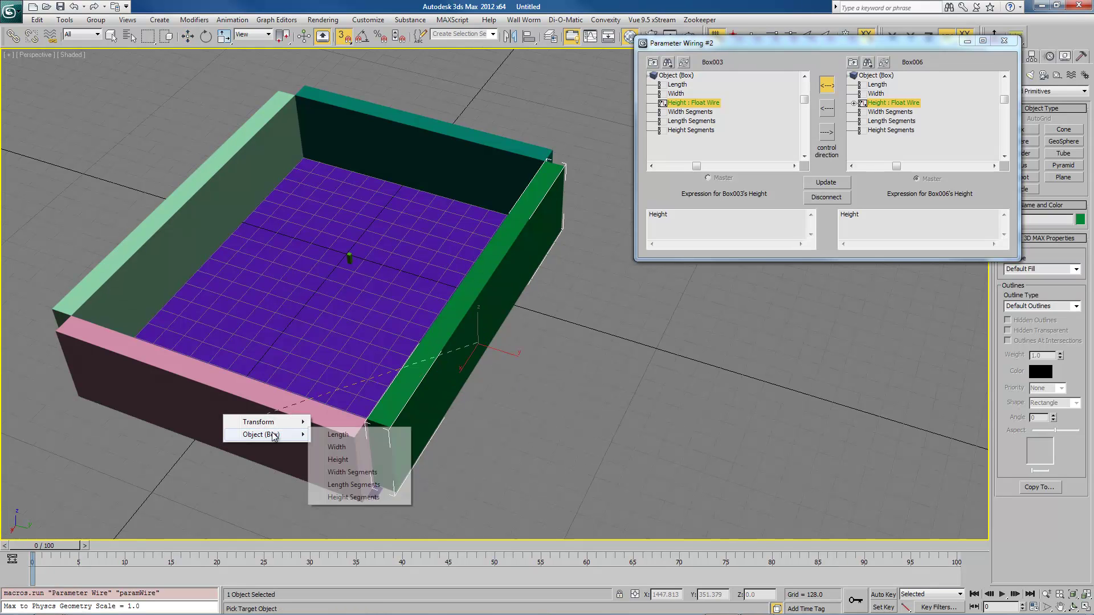
pyautogui.click(346, 461)
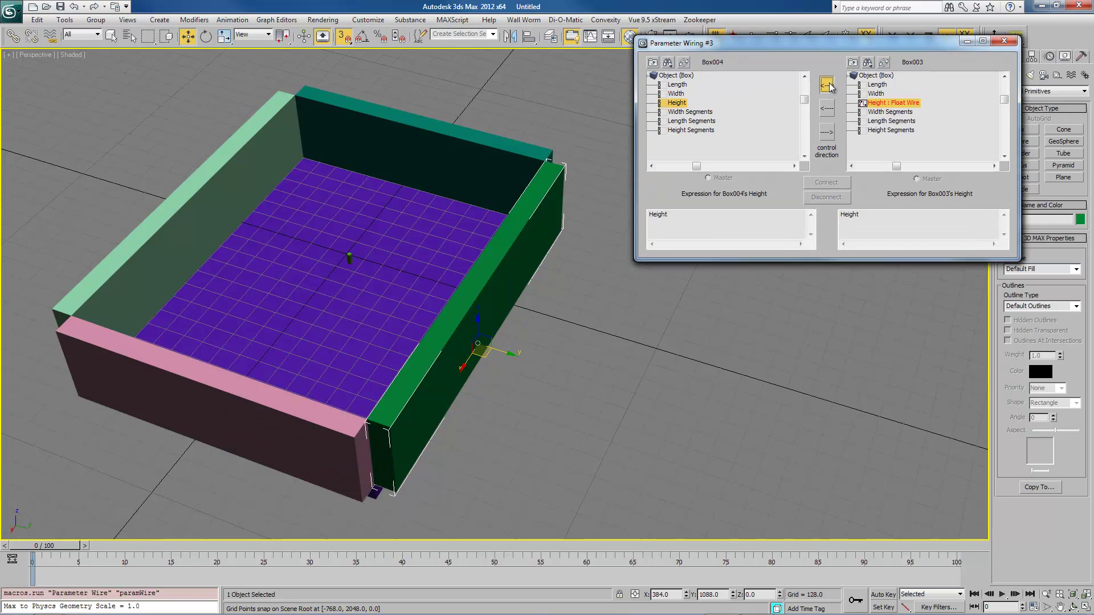
pyautogui.click(827, 181)
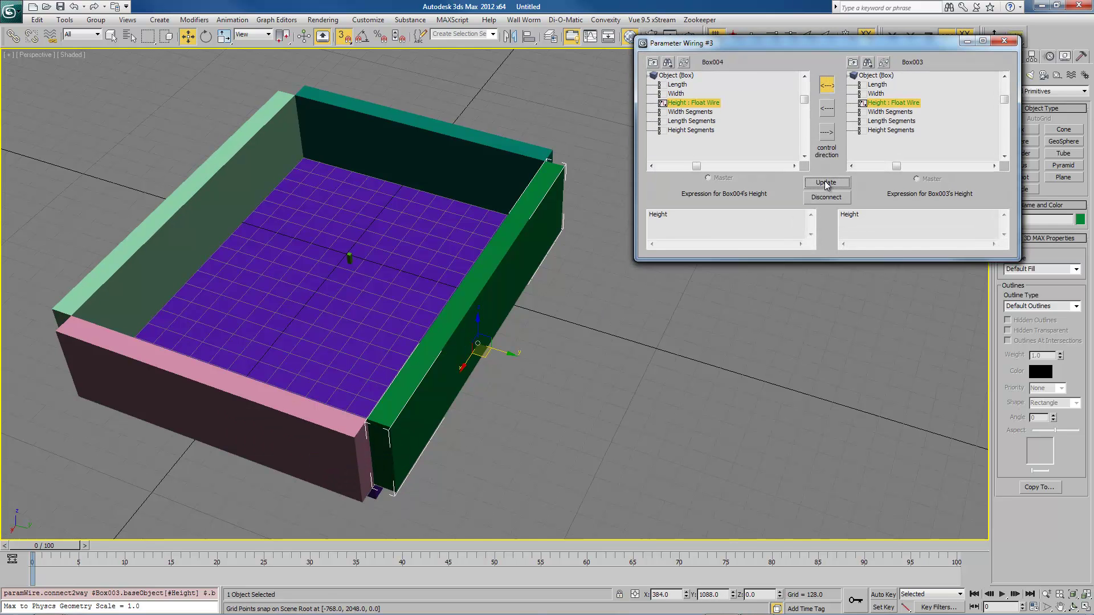
pyautogui.click(1005, 41)
# Step: Set Box004's Height to 256 in the Modify panel so every wired wall drops to 256
pyautogui.click(1004, 41)
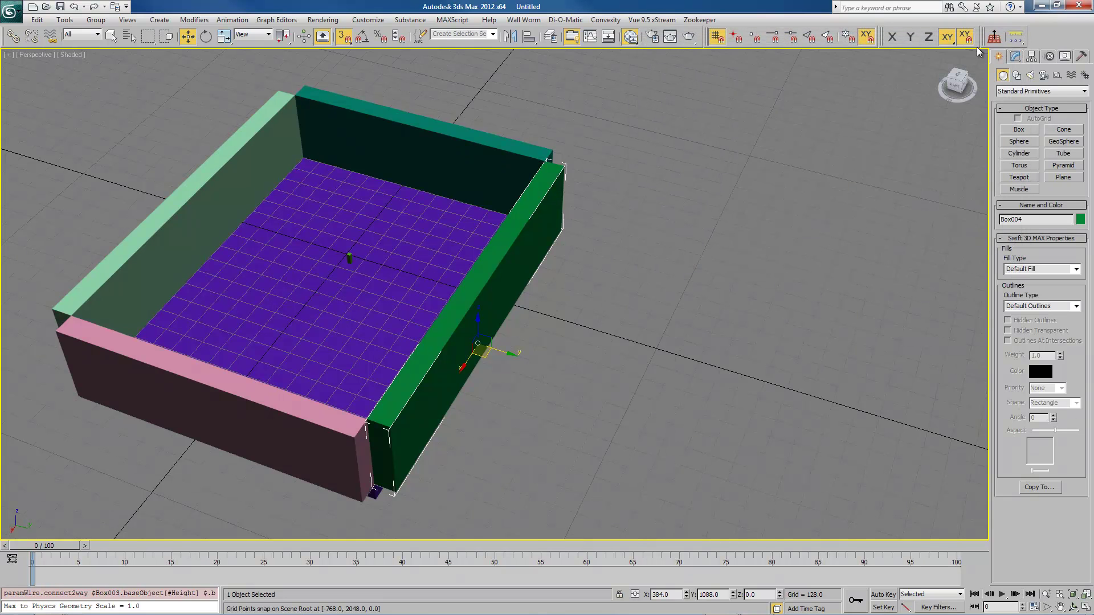
pyautogui.moveTo(607, 231); pyautogui.dragTo(642, 201, button='middle')
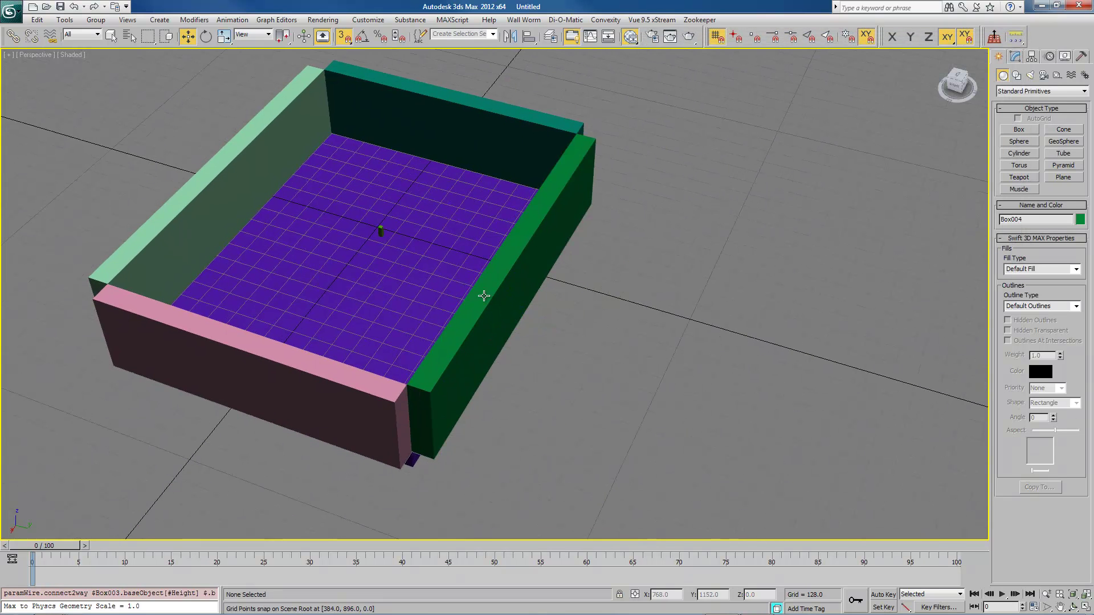
pyautogui.click(490, 293)
pyautogui.click(1015, 56)
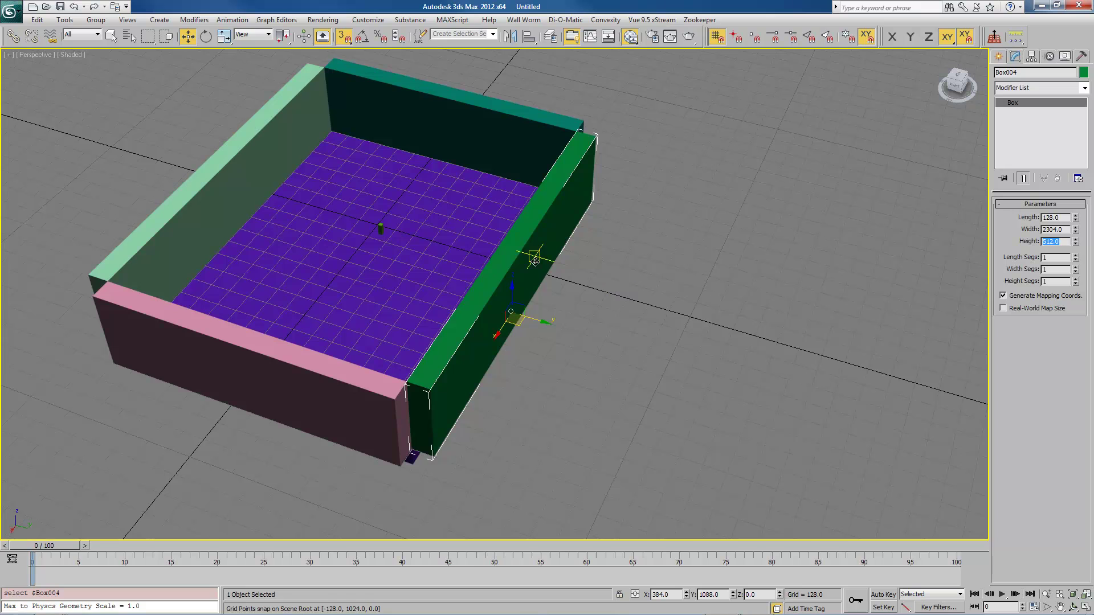
pyautogui.write('256')
pyautogui.press('Tab')
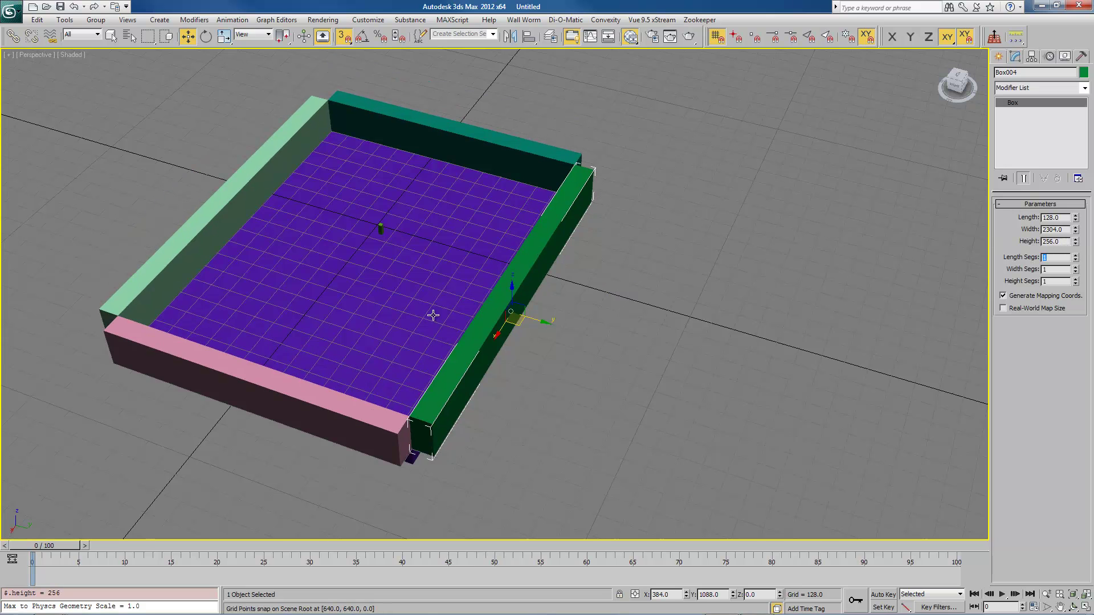
pyautogui.keyDown('alt'); pyautogui.moveTo(445, 315); pyautogui.dragTo(443, 290, button='middle'); pyautogui.keyUp('alt')
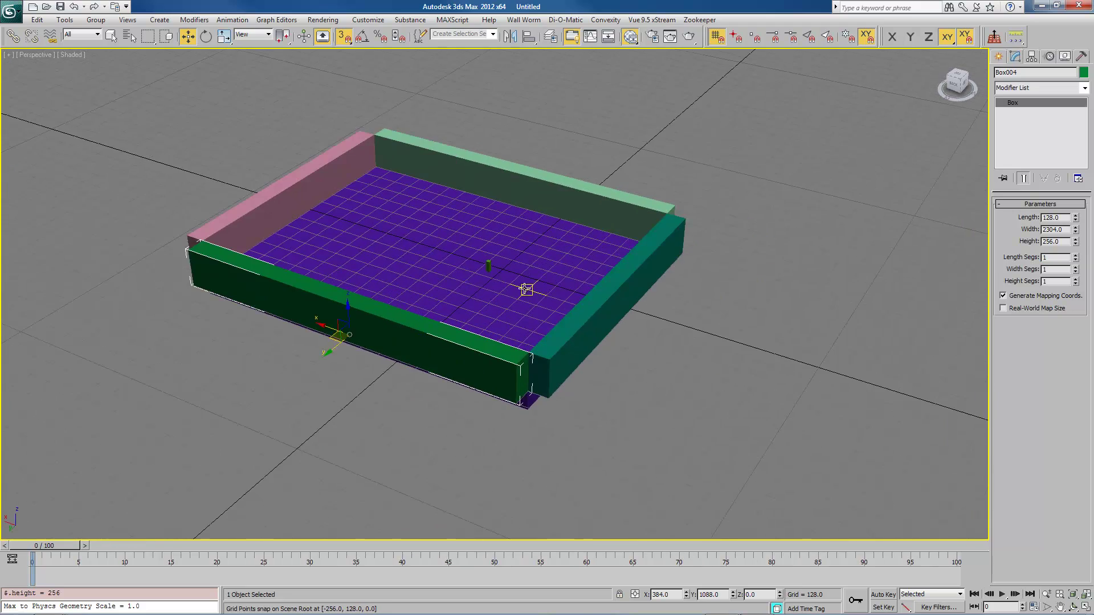
pyautogui.scroll(2, 526, 290)
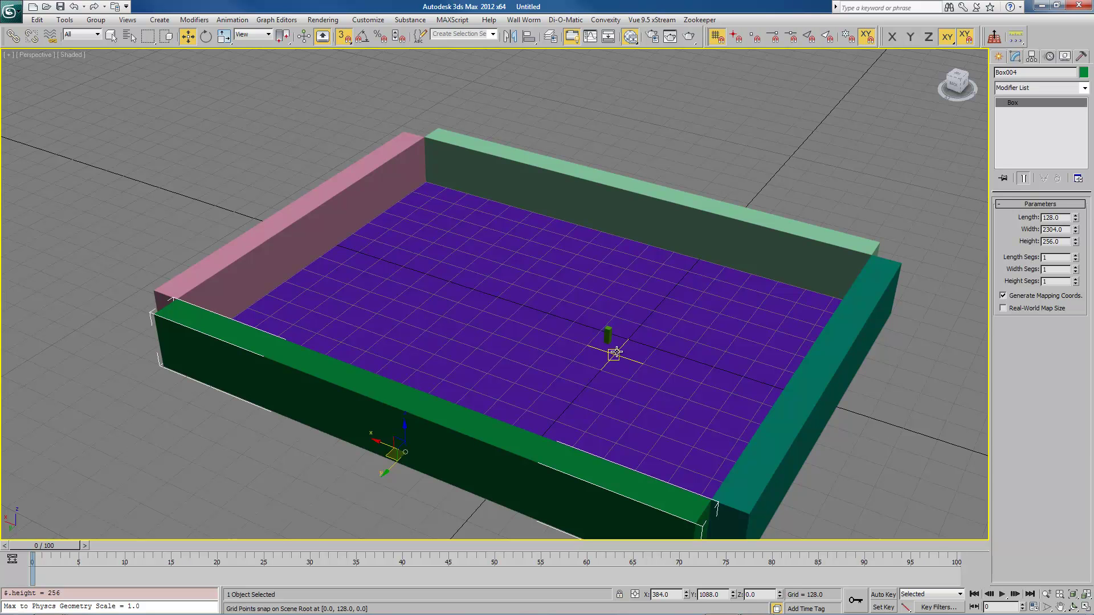
pyautogui.moveTo(701, 328); pyautogui.dragTo(608, 303, button='middle')
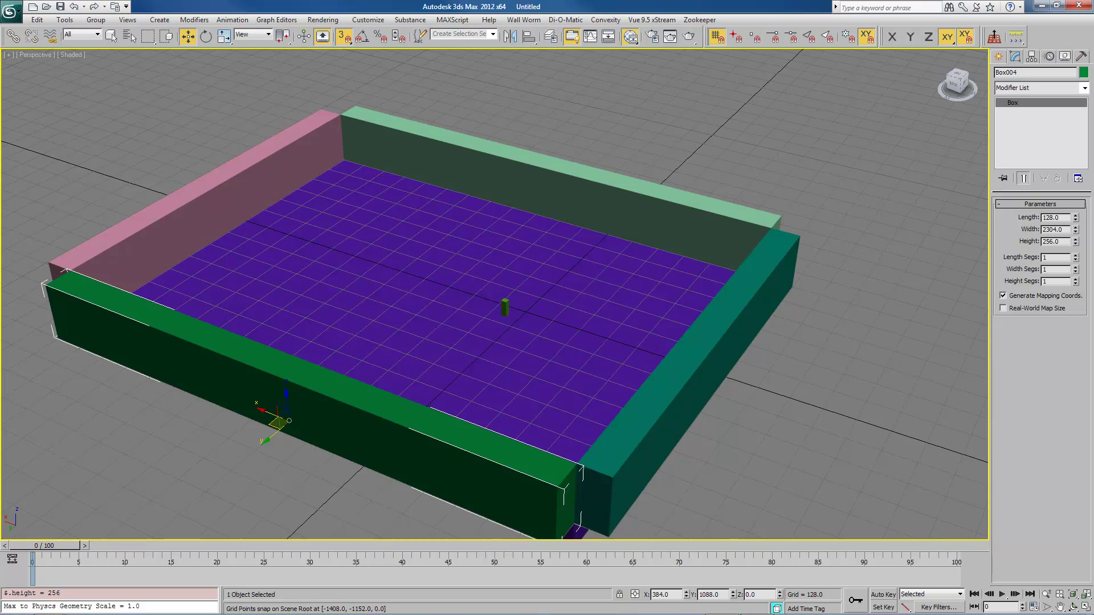
# Step: Open Tools > Manage Layers, expand layer 0 to list Box001–Box006, and move the dialog aside
pyautogui.click(71, 20)
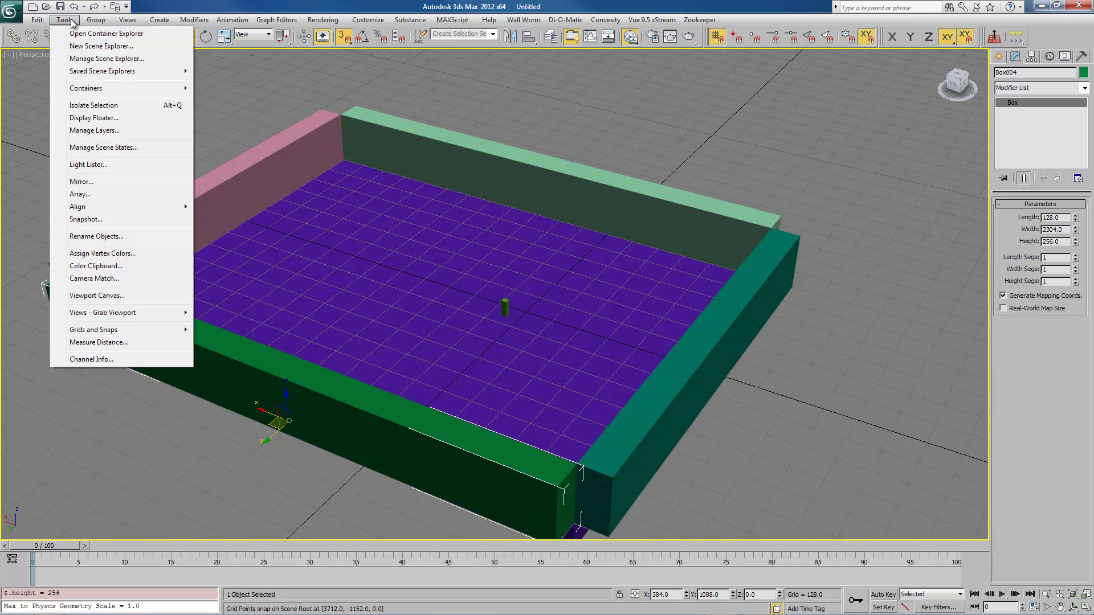
pyautogui.click(94, 131)
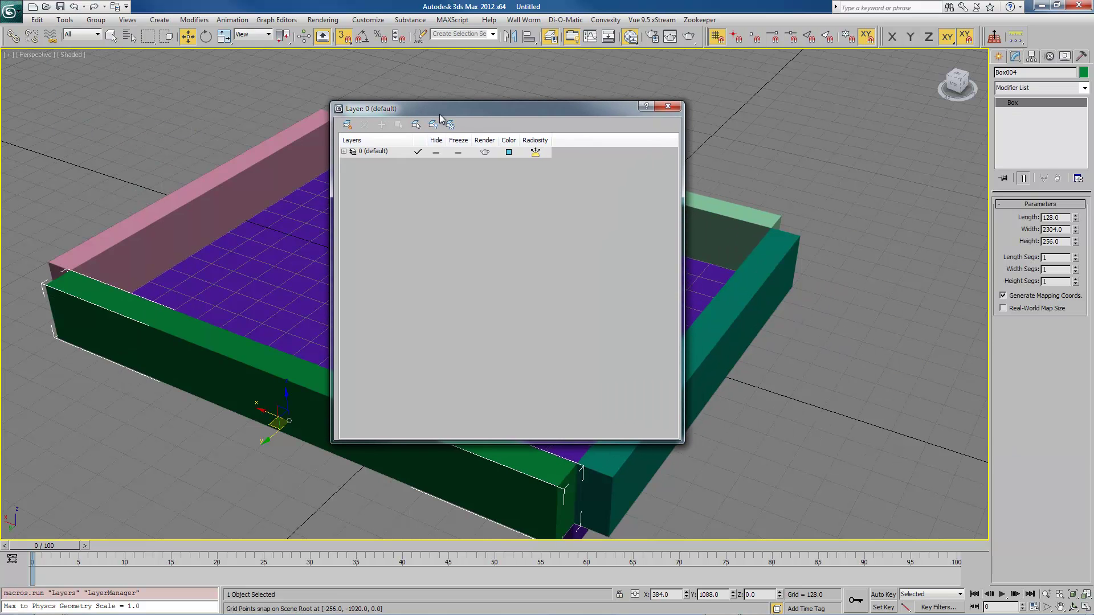
pyautogui.click(344, 152)
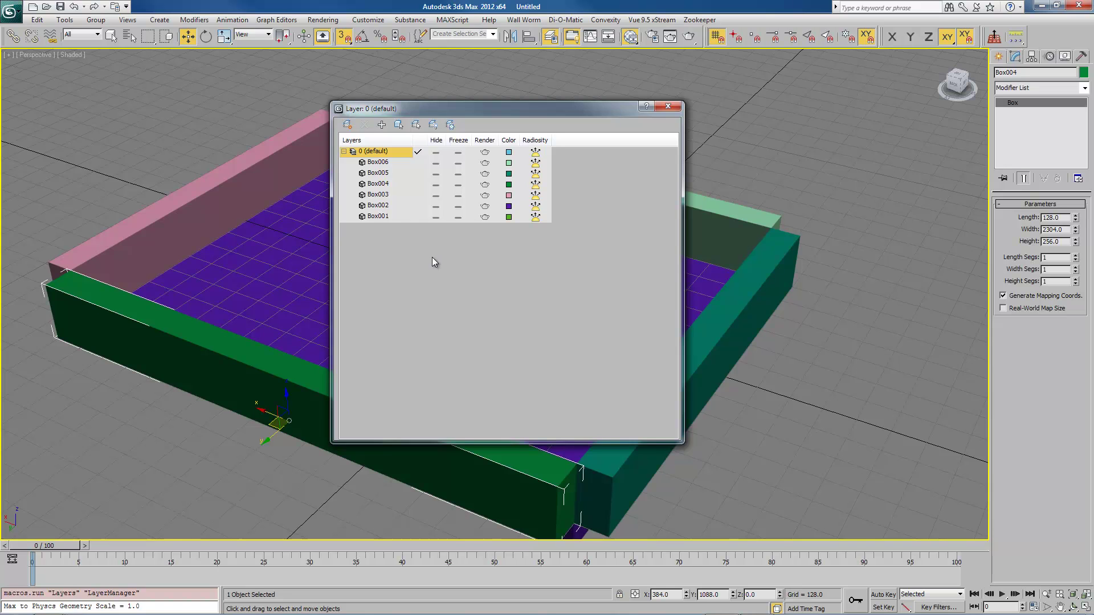
pyautogui.click(401, 255)
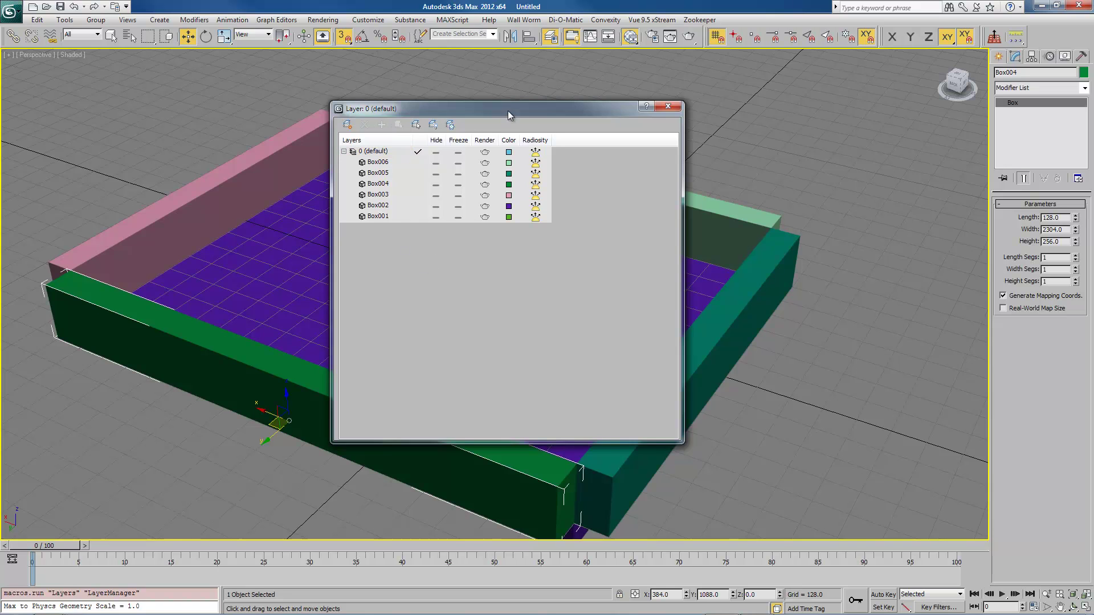
pyautogui.moveTo(508, 111); pyautogui.dragTo(401, 92)
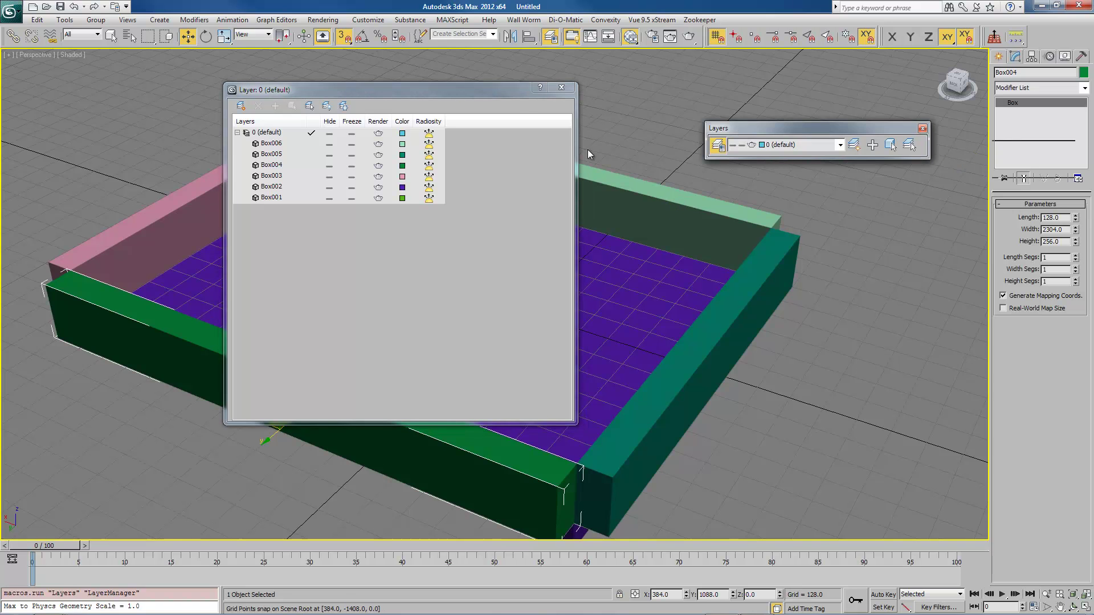
pyautogui.moveTo(508, 93); pyautogui.dragTo(976, 189)
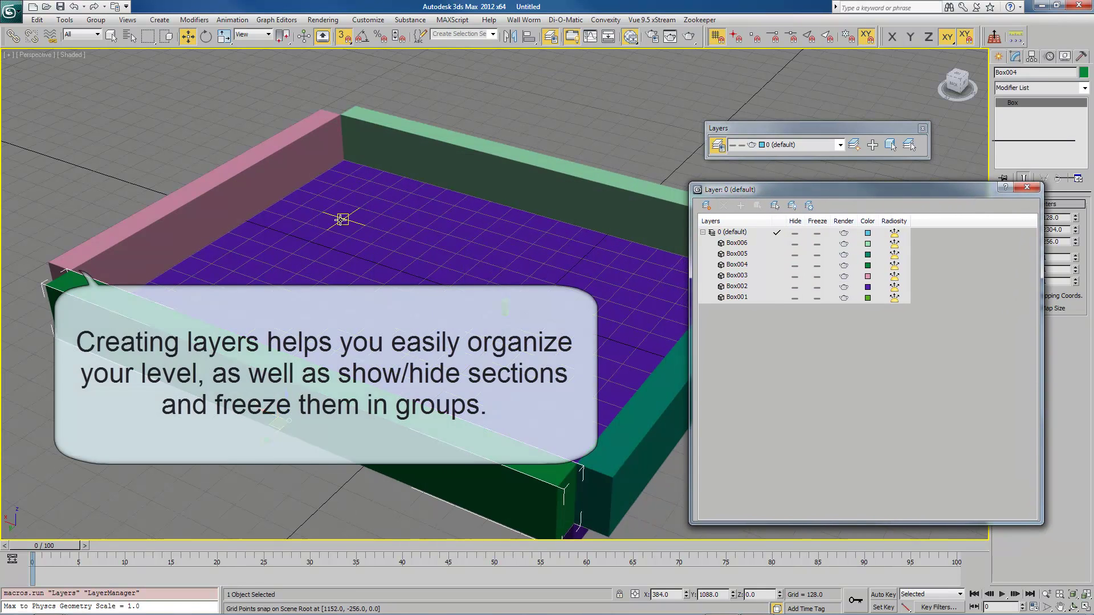
pyautogui.moveTo(411, 219); pyautogui.dragTo(315, 188, button='middle')
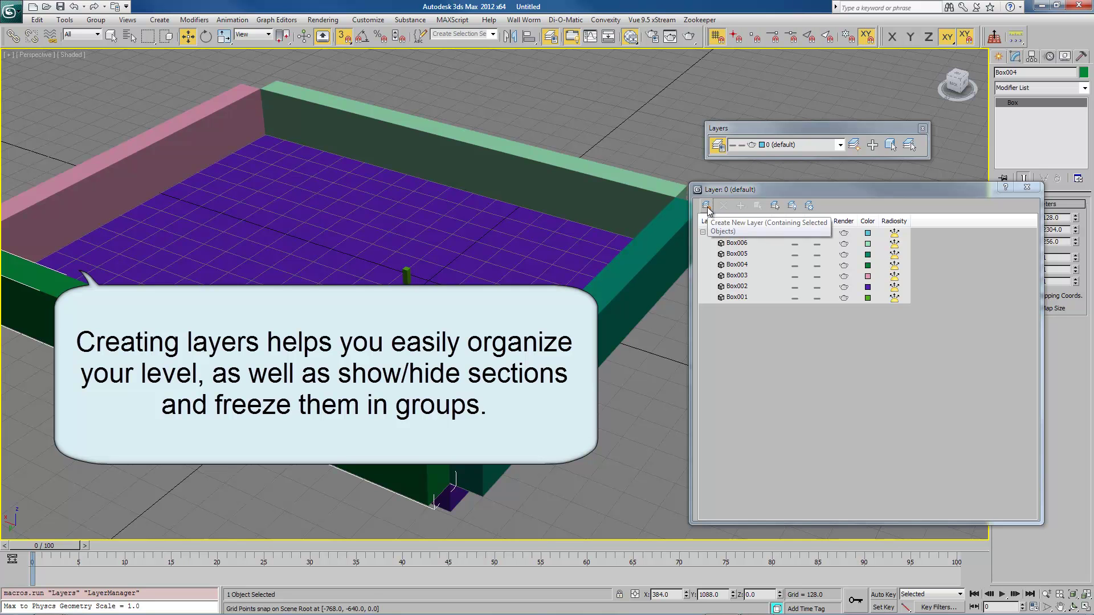
# Step: Select the four walls and purple floor and create a new layer containing them
pyautogui.keyDown('ctrl'); pyautogui.click(178, 147); pyautogui.keyUp('ctrl')
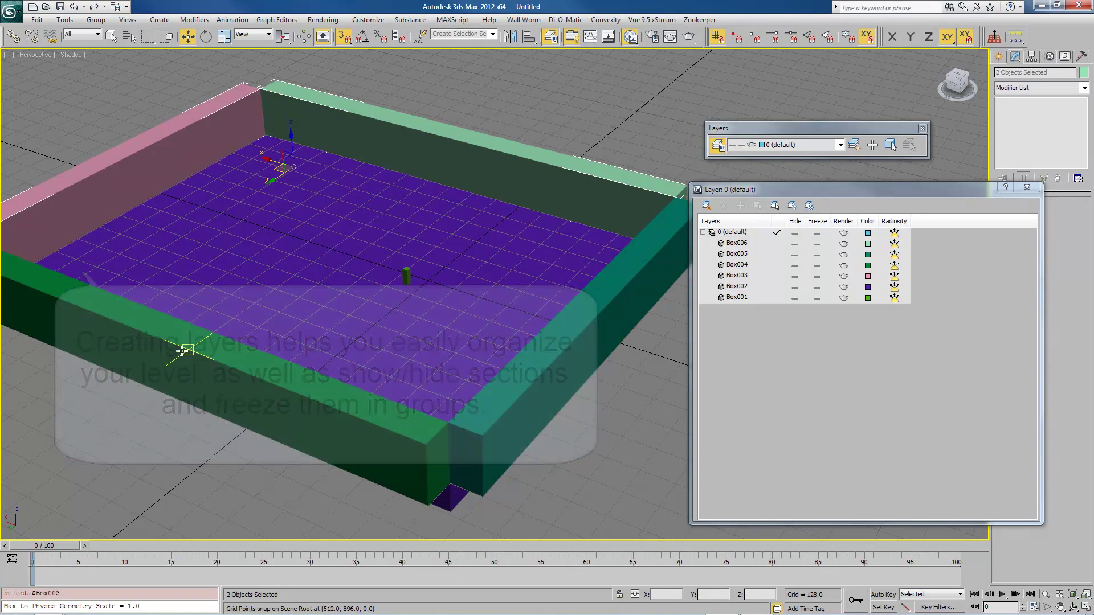
pyautogui.keyDown('ctrl'); pyautogui.click(182, 350); pyautogui.keyUp('ctrl')
pyautogui.keyDown('ctrl'); pyautogui.click(527, 359); pyautogui.keyUp('ctrl')
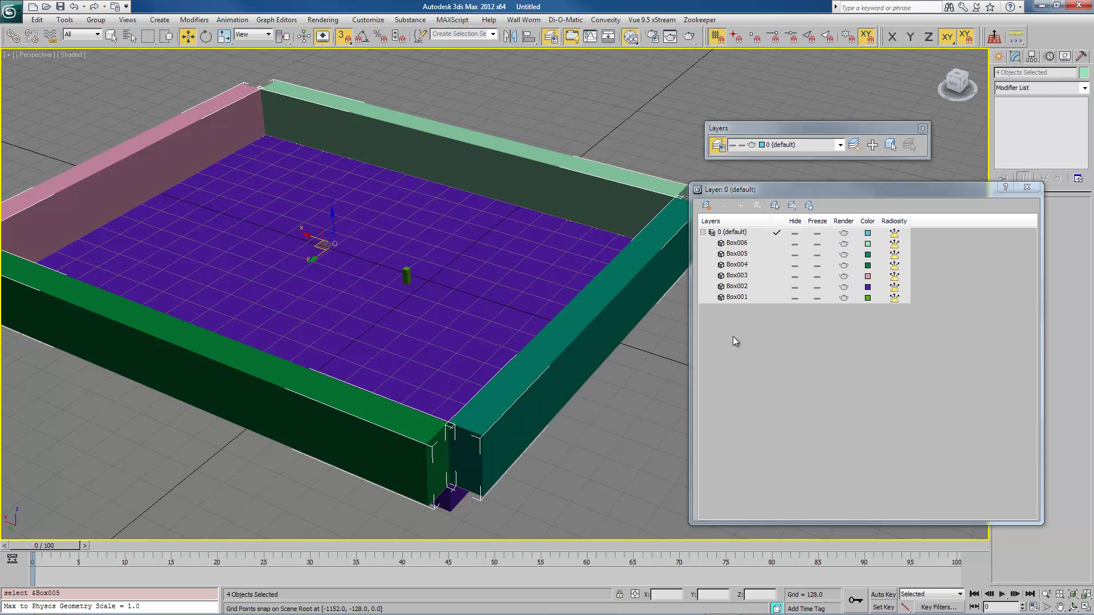
pyautogui.keyDown('ctrl'); pyautogui.click(494, 321); pyautogui.keyUp('ctrl')
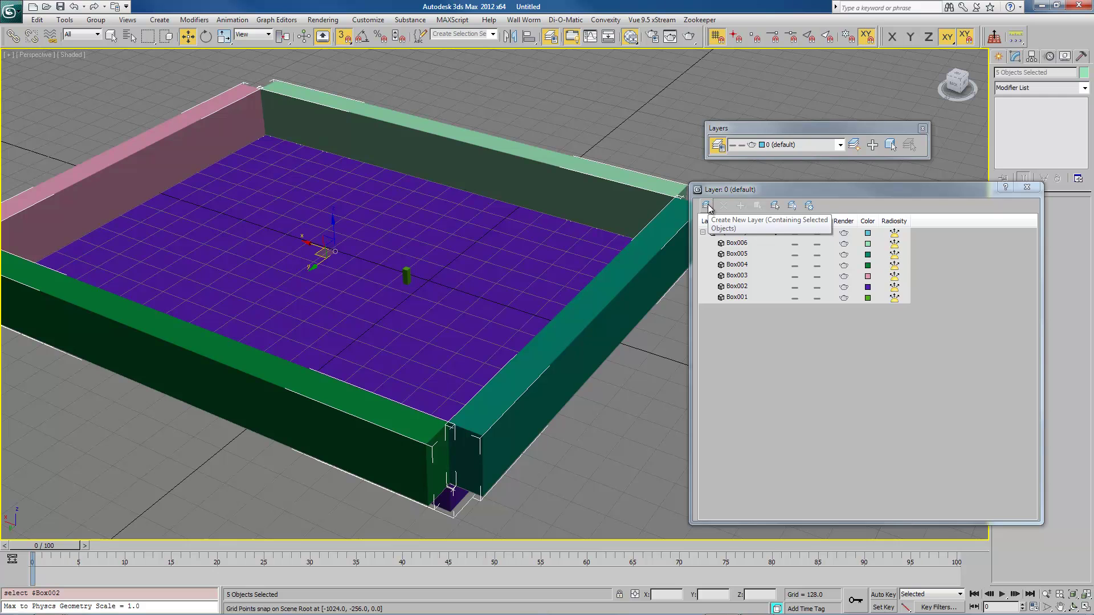
pyautogui.click(708, 206)
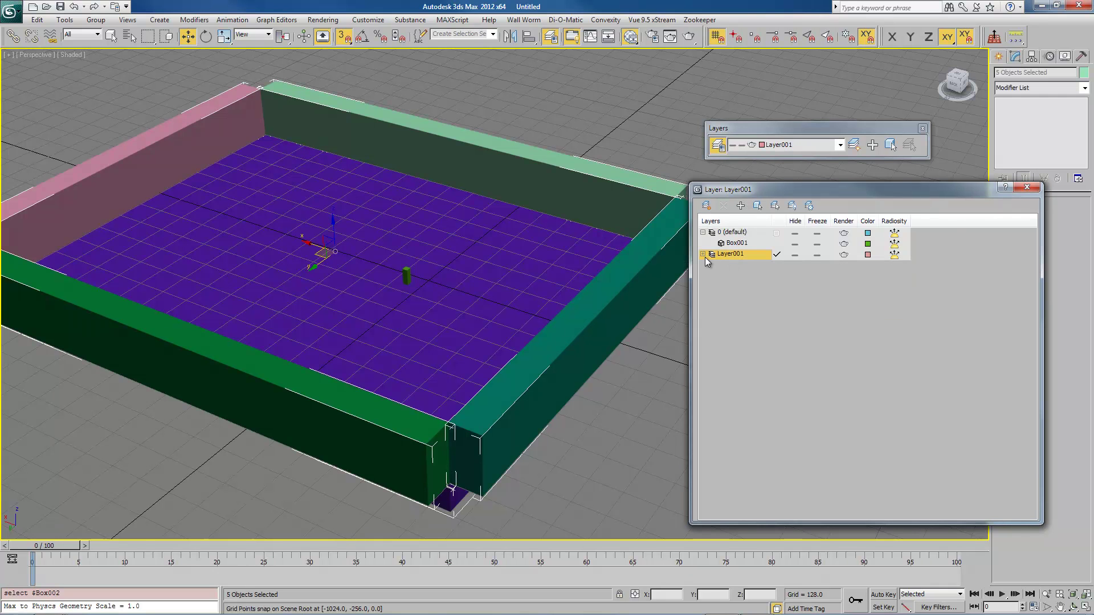
pyautogui.click(703, 254)
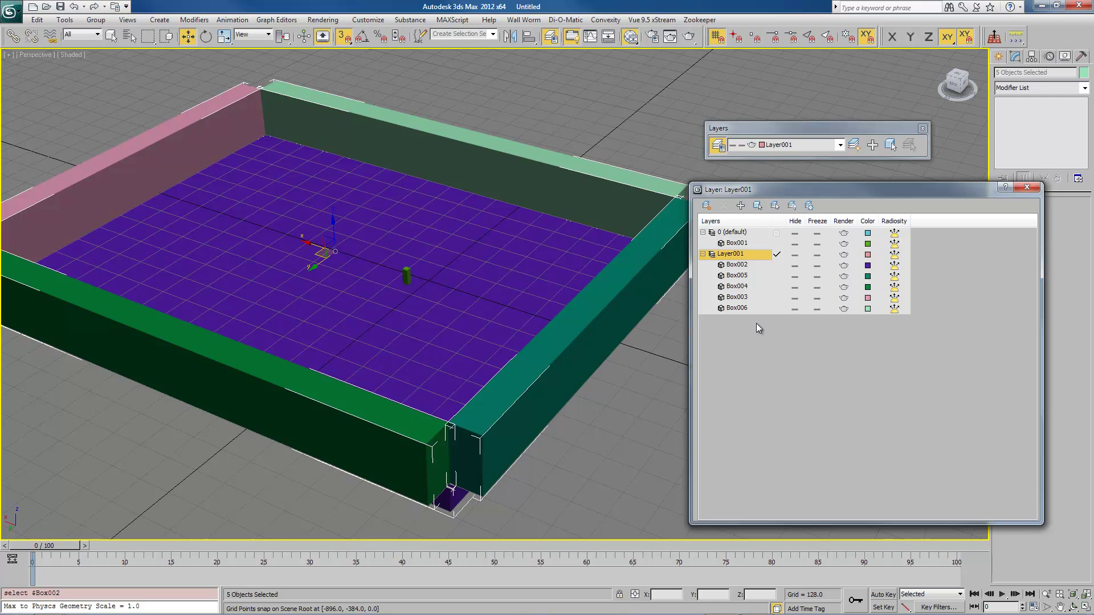
# Step: Rename the new layer to 'Layout' and expand it to check its boxes
pyautogui.rightClick(734, 254)
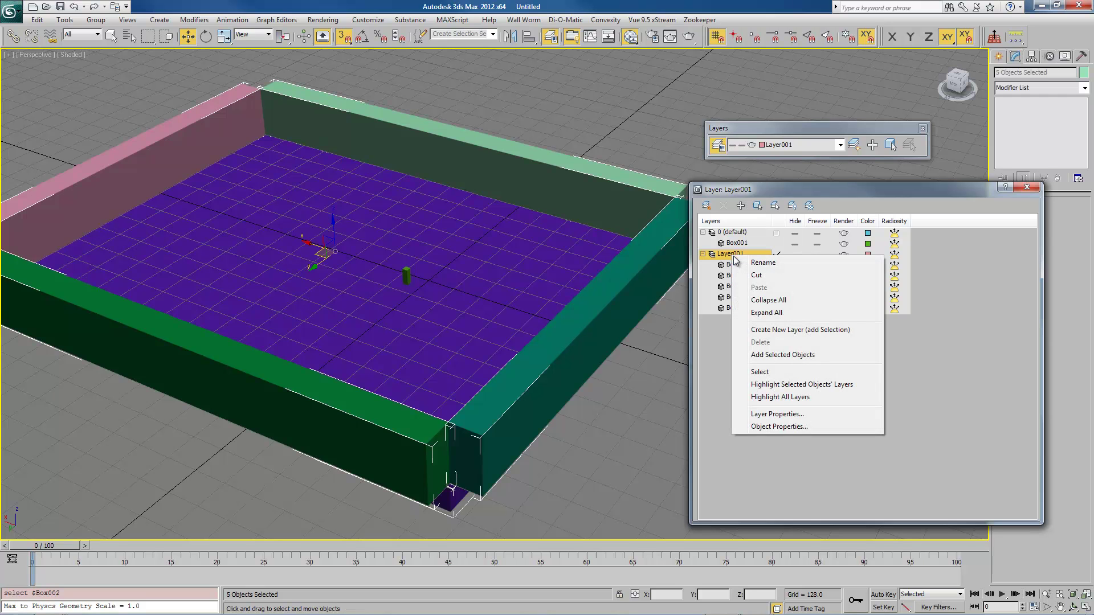
pyautogui.click(762, 263)
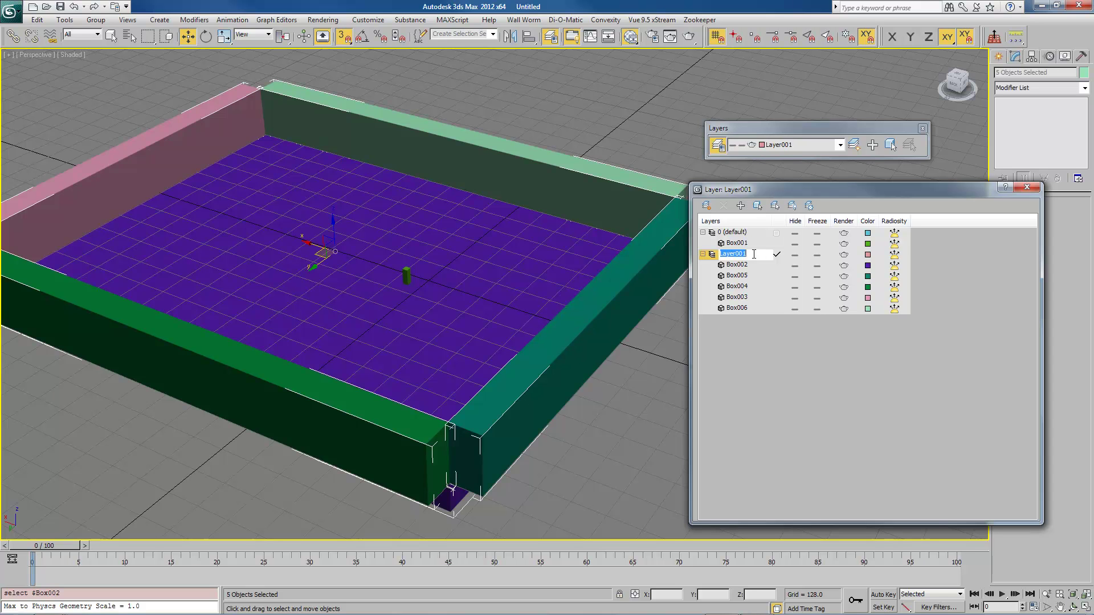
pyautogui.write('Bor')
pyautogui.press('BackSpace')
pyautogui.press('BackSpace')
pyautogui.press('BackSpace')
pyautogui.write('Layout')
pyautogui.press('Return')
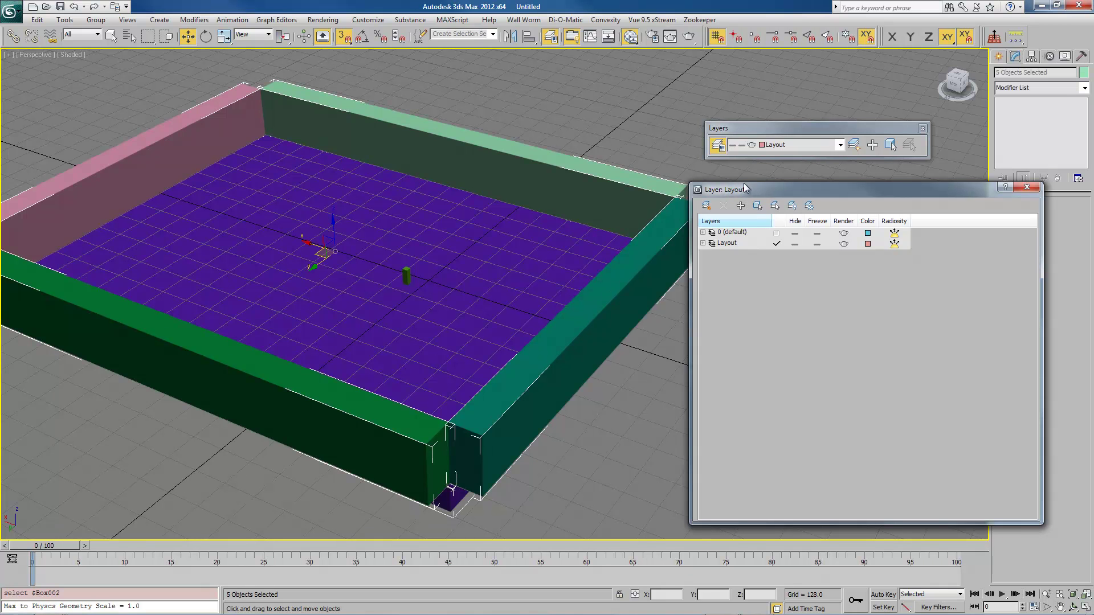
pyautogui.click(703, 244)
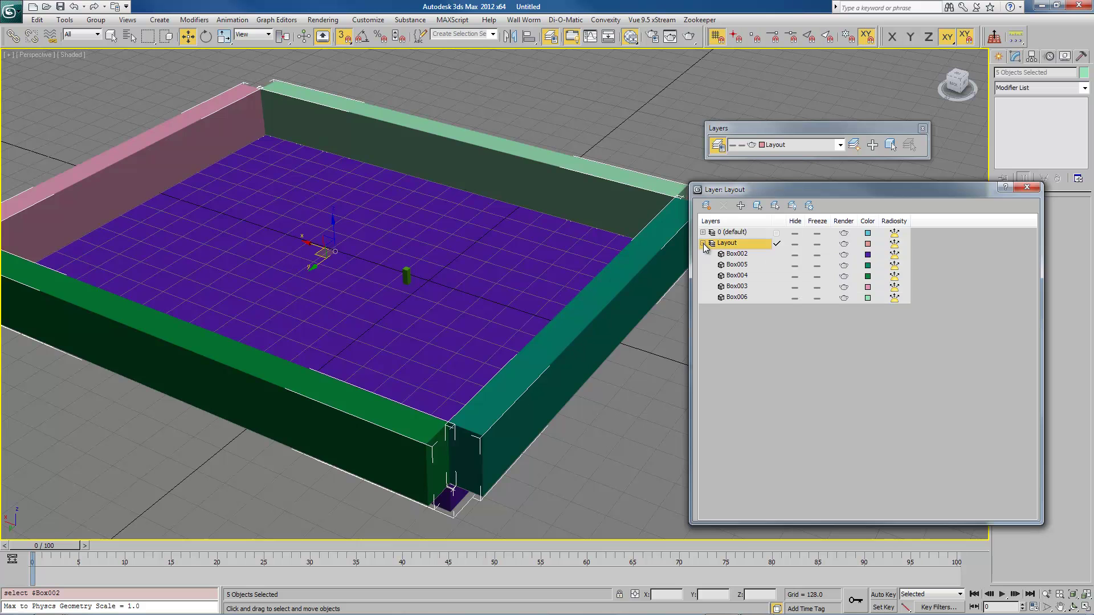
# Step: Toggle the Layout layer's Hide and Freeze off again, leaving its boxes visible and unfrozen
pyautogui.click(795, 244)
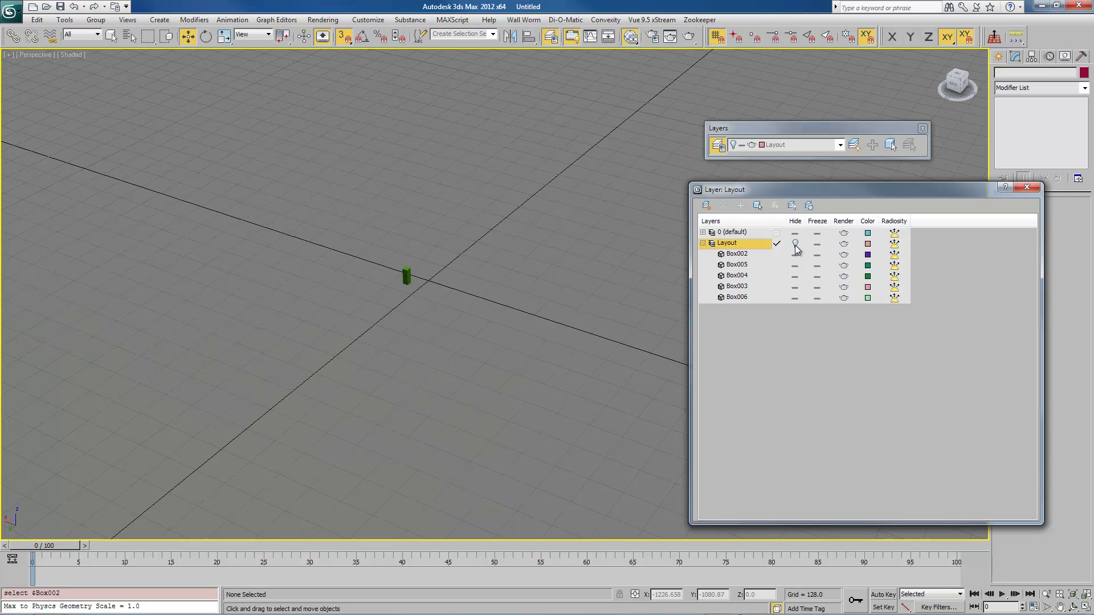
pyautogui.click(796, 244)
pyautogui.click(795, 243)
pyautogui.click(796, 244)
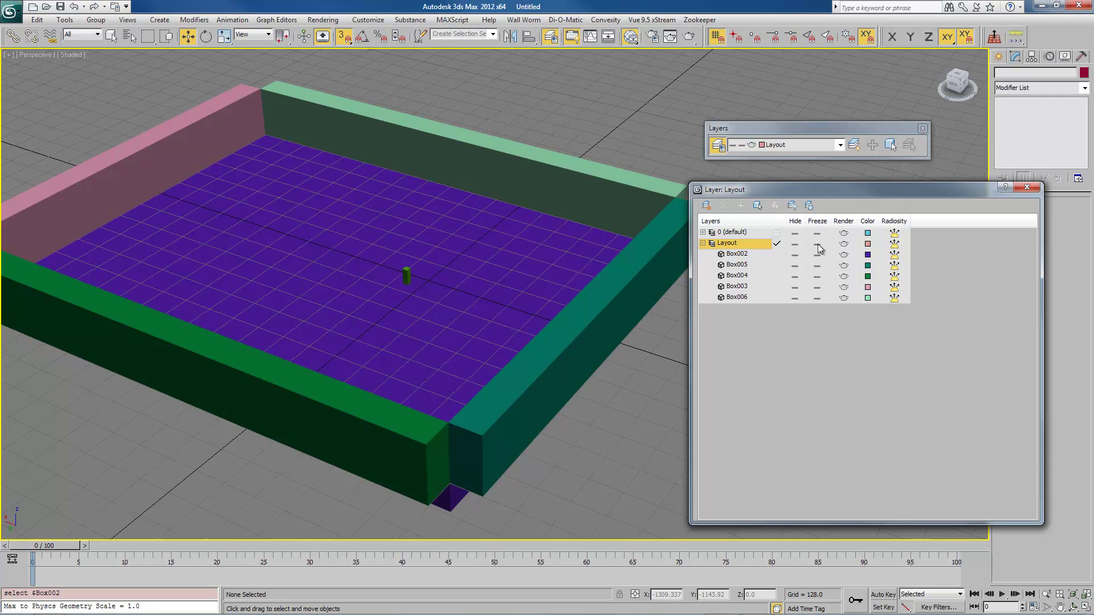
pyautogui.click(819, 244)
pyautogui.click(819, 244)
# Step: Create a new layer and rename it 'Hints'
pyautogui.click(707, 207)
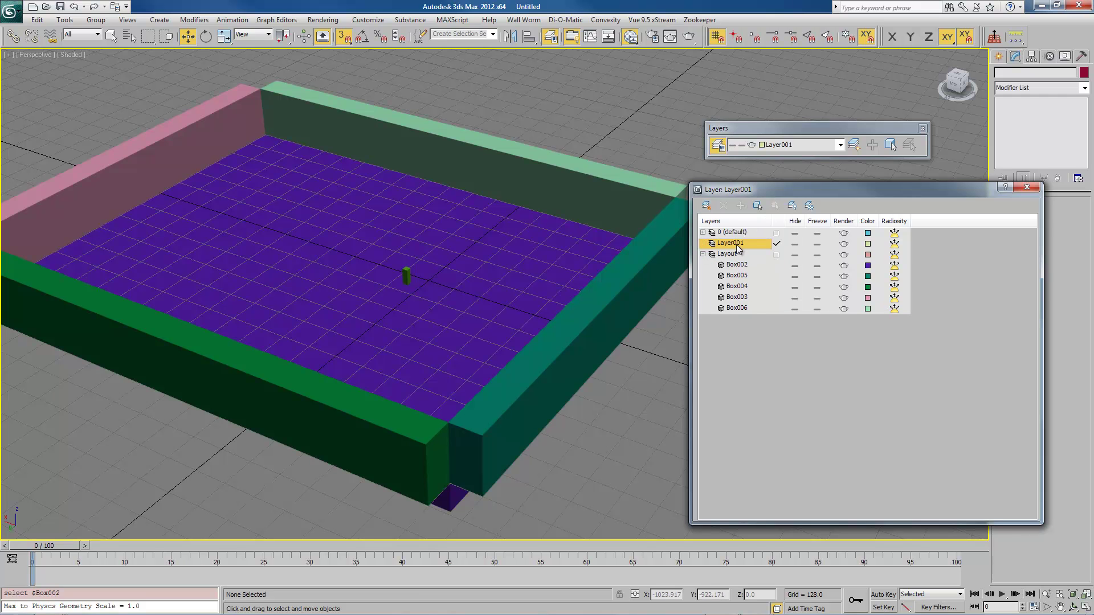
pyautogui.rightClick(735, 246)
pyautogui.click(747, 248)
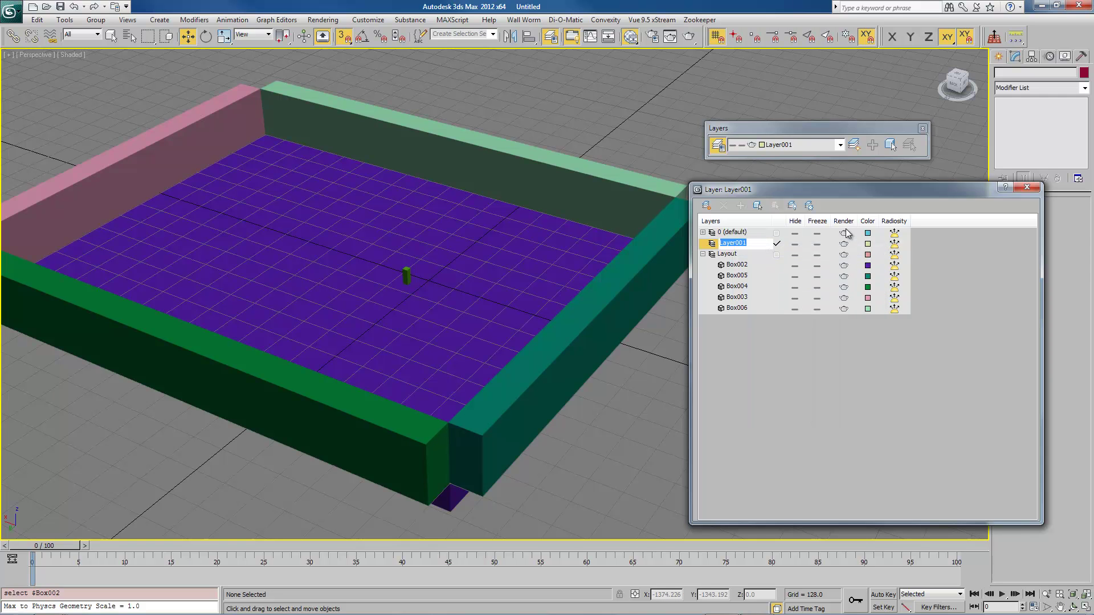
pyautogui.write('Hints')
pyautogui.press('Return')
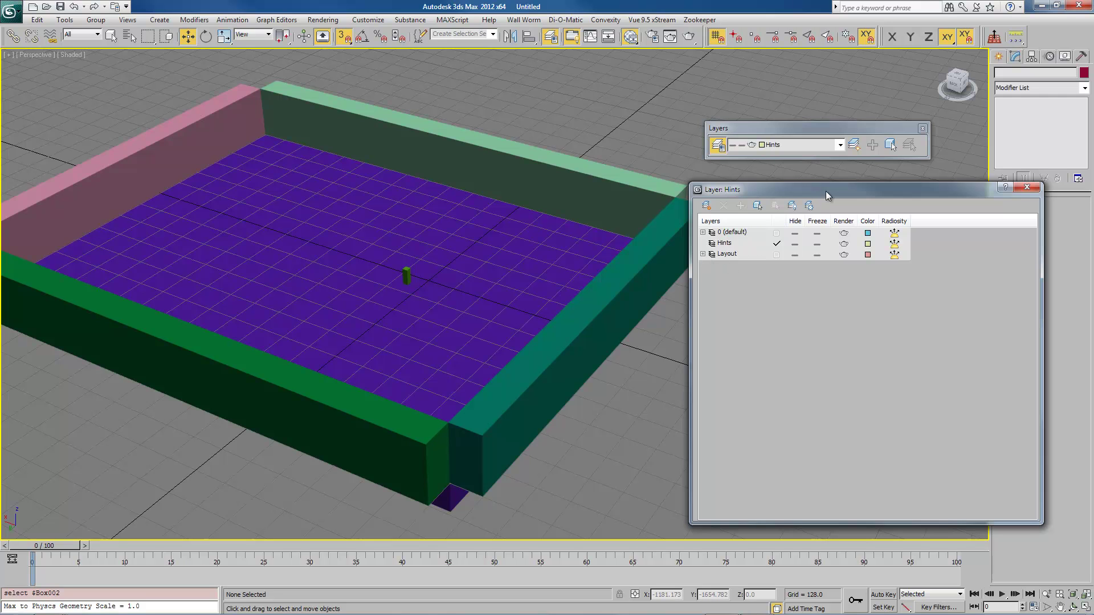
# Step: Make Layout the current layer and close the floating Layers toolbar
pyautogui.moveTo(826, 191); pyautogui.dragTo(844, 176)
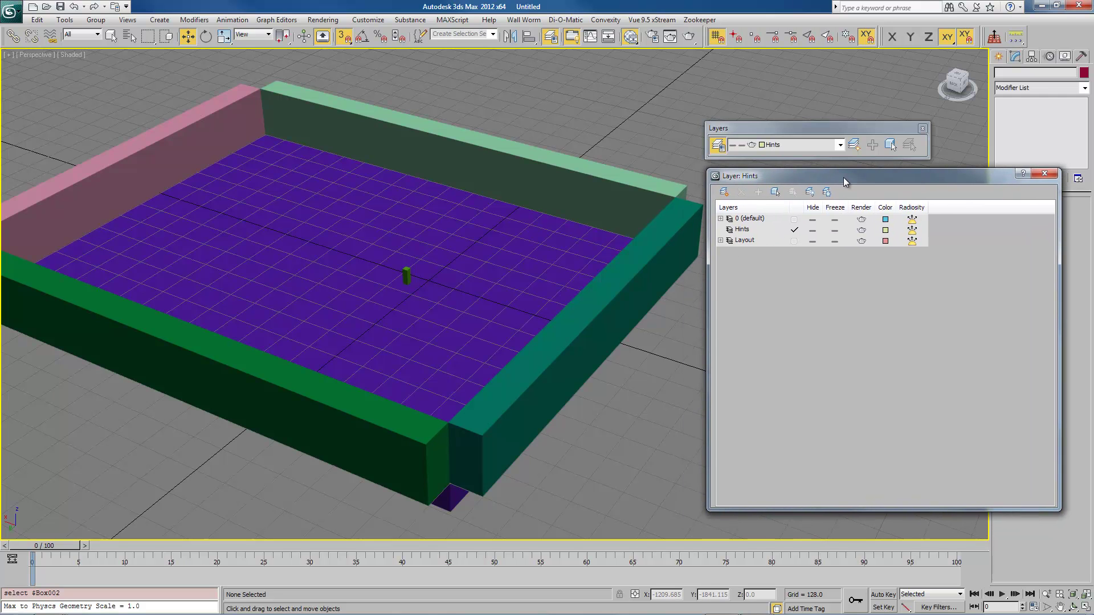
pyautogui.click(747, 244)
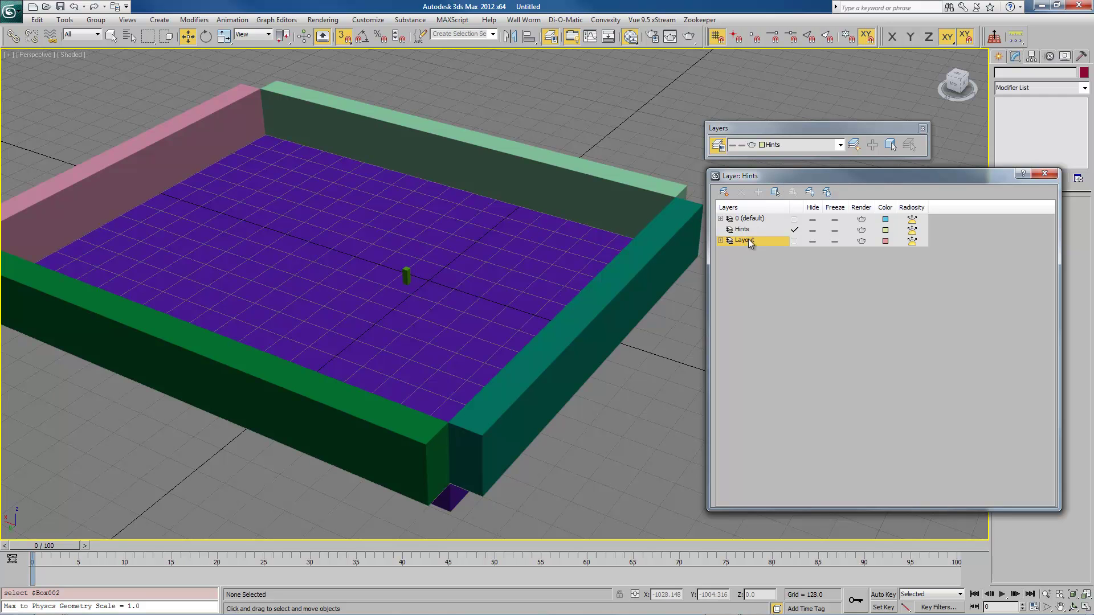
pyautogui.click(794, 241)
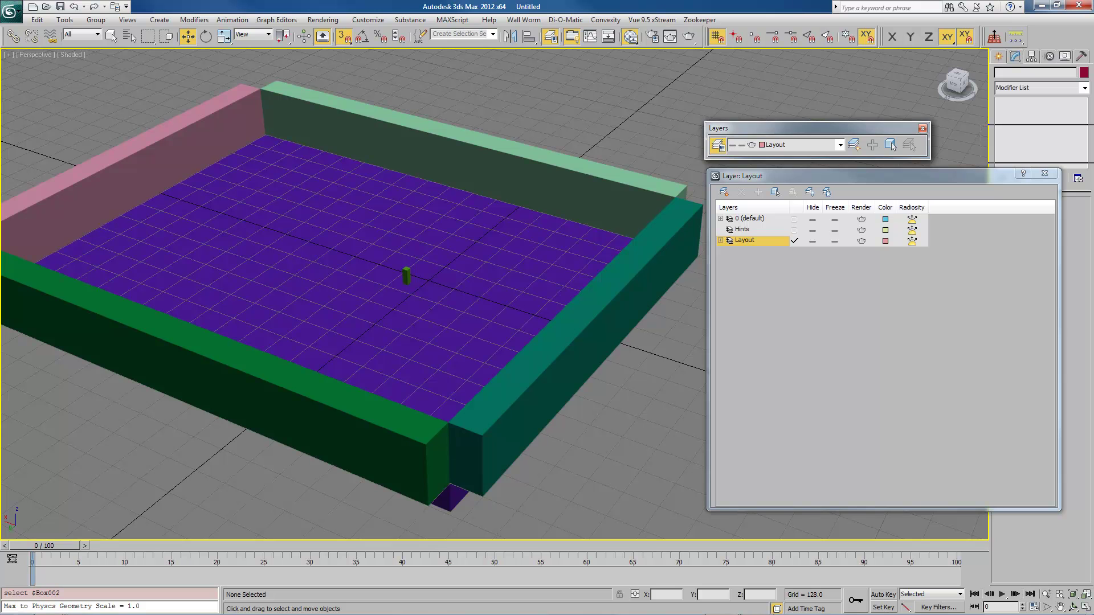
pyautogui.click(923, 128)
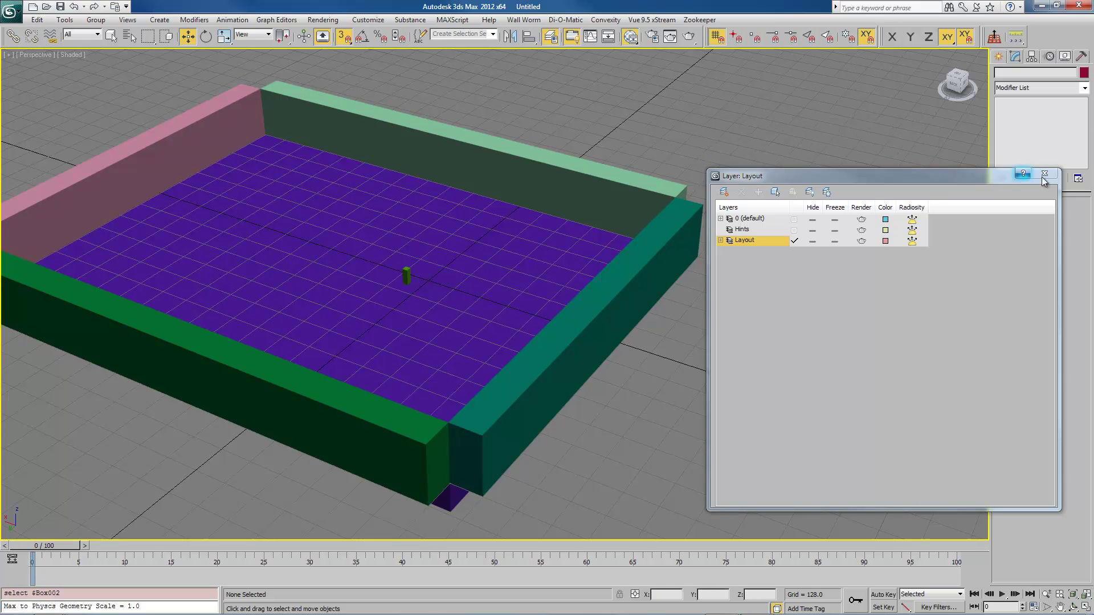
pyautogui.moveTo(973, 181); pyautogui.dragTo(1013, 218)
pyautogui.moveTo(436, 251); pyautogui.dragTo(501, 285, button='middle')
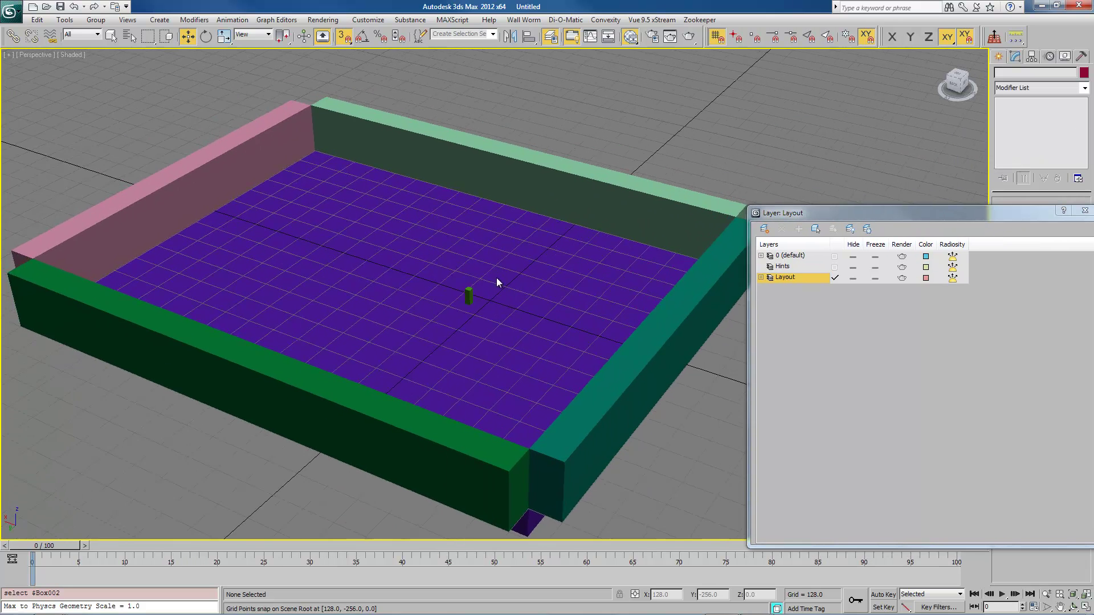
# Step: Create a yellow Box primitive on the floor near the front-left wall
pyautogui.click(999, 56)
pyautogui.click(1024, 130)
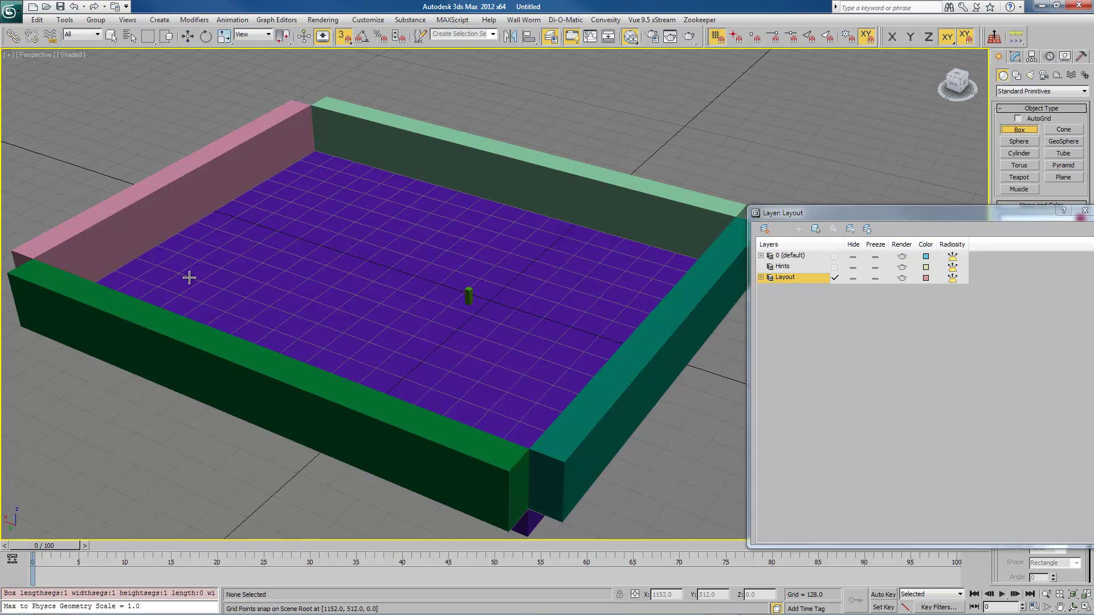
pyautogui.click(161, 286)
pyautogui.moveTo(162, 287); pyautogui.dragTo(279, 249)
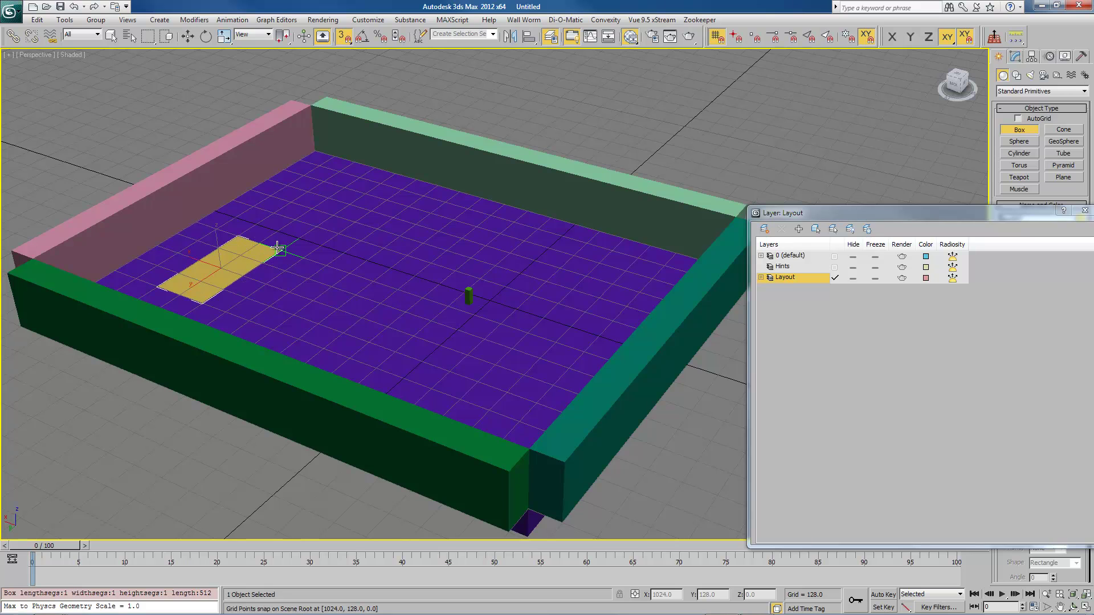
pyautogui.click(263, 215)
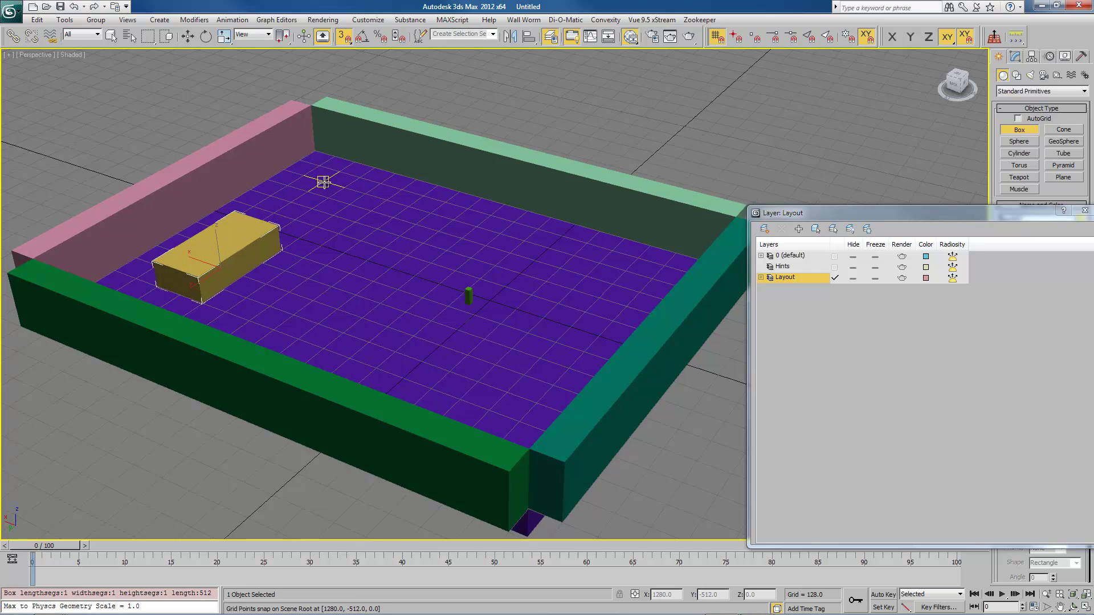
# Step: Add a light-blue box by the back wall and two red boxes on the floor
pyautogui.moveTo(322, 183); pyautogui.dragTo(376, 229)
pyautogui.click(378, 201)
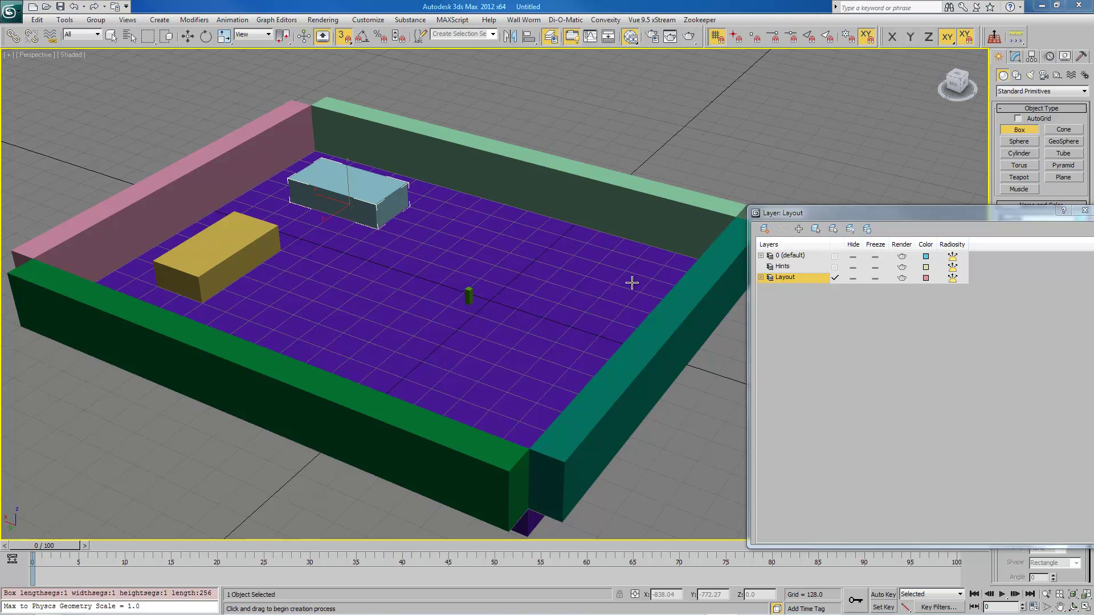
pyautogui.moveTo(523, 242); pyautogui.dragTo(586, 308)
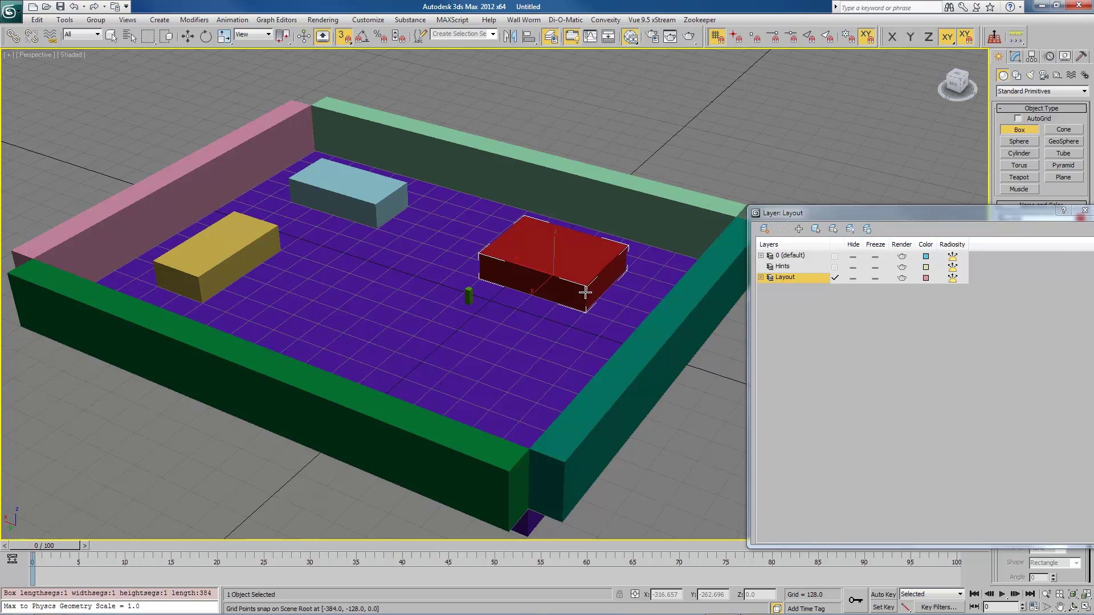
pyautogui.click(587, 289)
pyautogui.moveTo(354, 296); pyautogui.dragTo(426, 362)
pyautogui.click(428, 340)
pyautogui.moveTo(428, 341); pyautogui.dragTo(527, 384, button='middle')
pyautogui.scroll(-5, 454, 379)
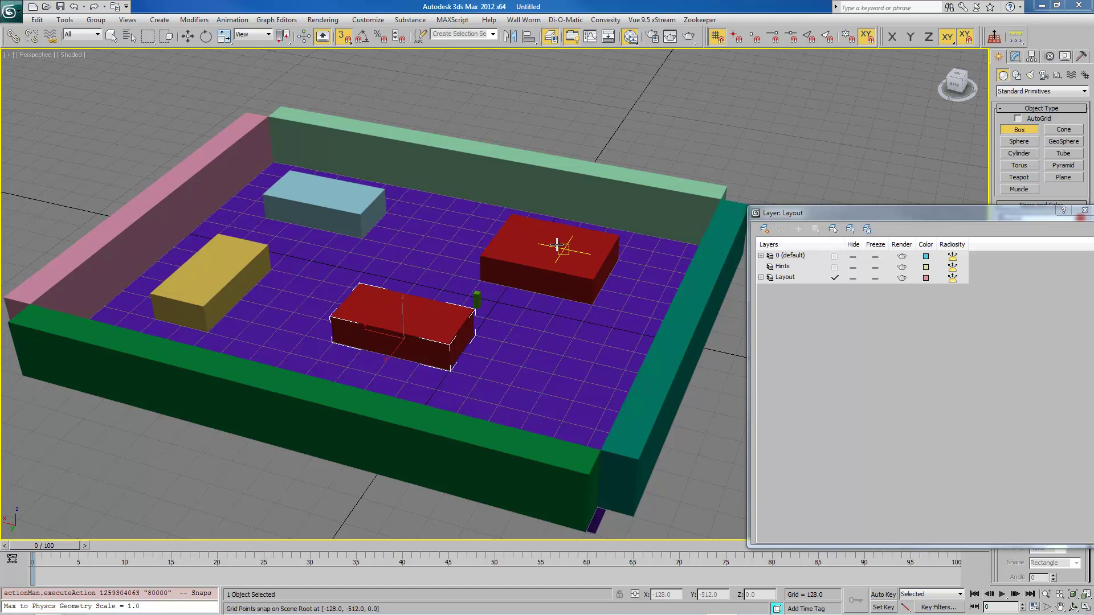
# Step: With vertex snapping, draw Box011, a blue 1792×2304×128 slab between opposite wall corners
pyautogui.moveTo(566, 244); pyautogui.dragTo(569, 212, button='middle')
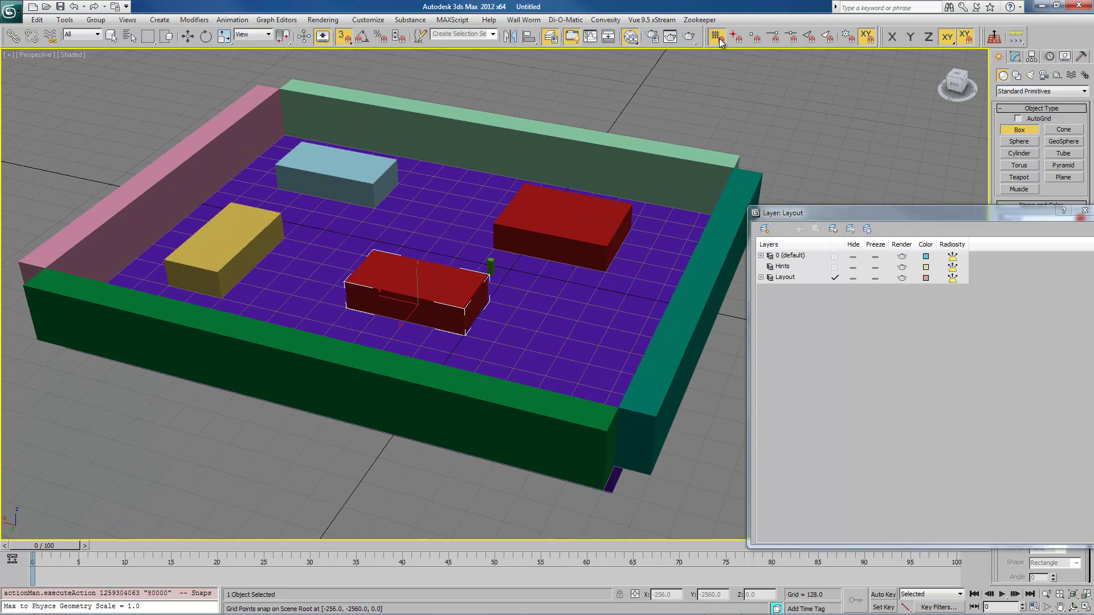
pyautogui.click(755, 37)
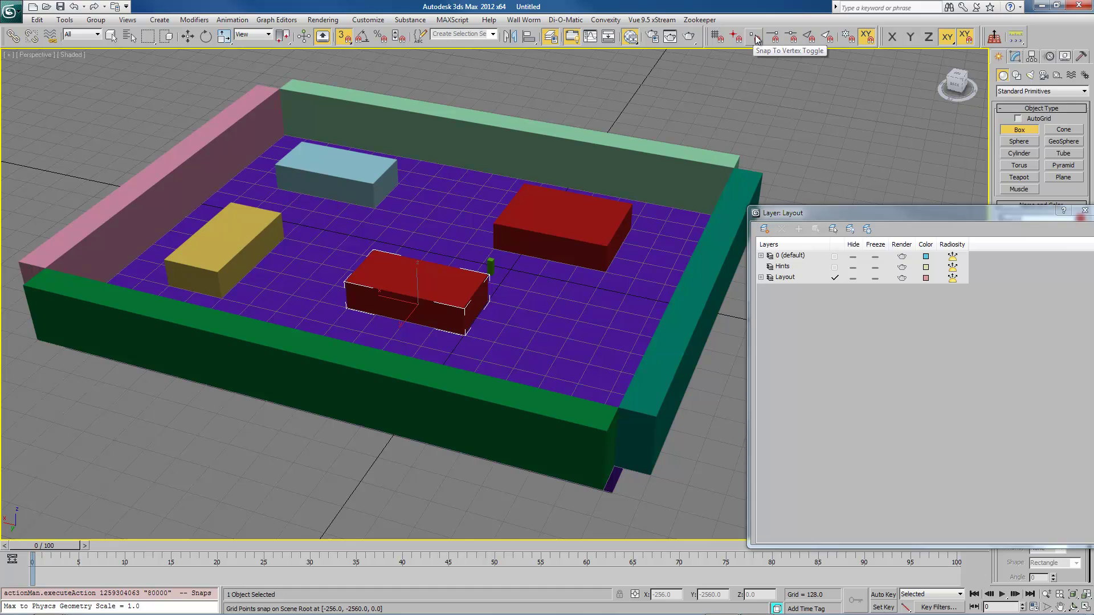
pyautogui.moveTo(475, 262); pyautogui.dragTo(481, 265, button='middle')
pyautogui.scroll(-3, 481, 265)
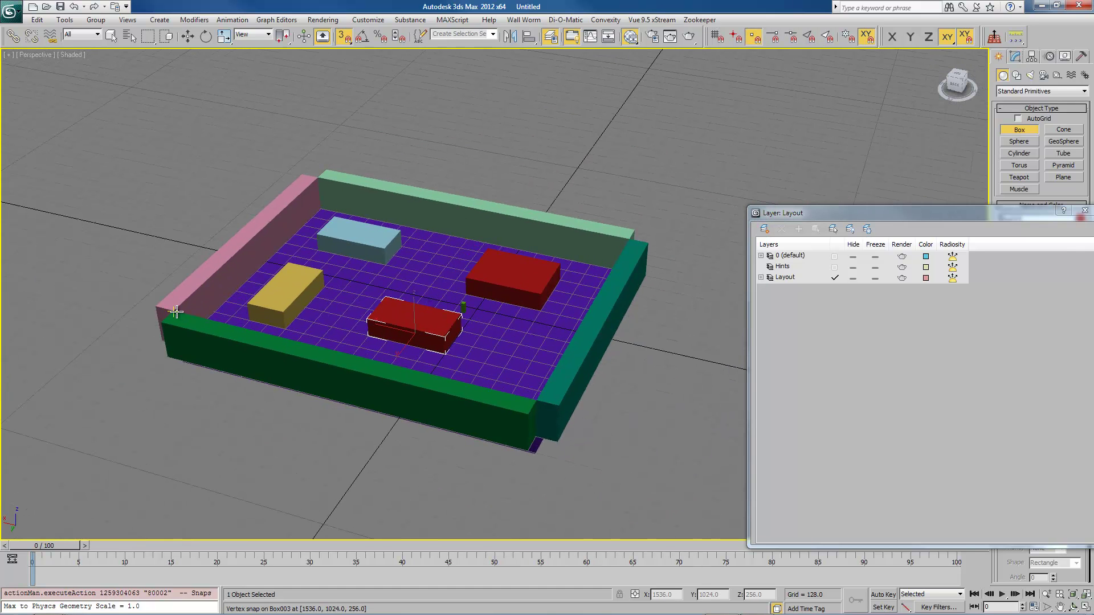
pyautogui.moveTo(176, 311)
pyautogui.mouseDown()
pyautogui.moveTo(245, 310)
pyautogui.moveTo(625, 242)
pyautogui.mouseUp()
pyautogui.click(625, 242)
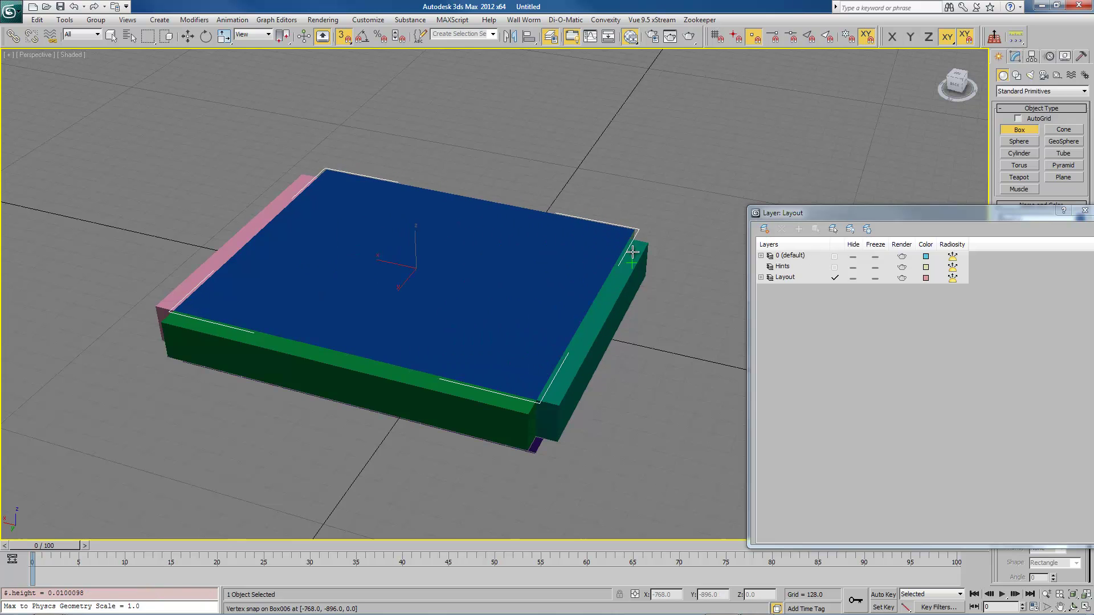
pyautogui.click(603, 225)
pyautogui.keyDown('alt'); pyautogui.moveTo(498, 310); pyautogui.dragTo(432, 303, button='middle'); pyautogui.keyUp('alt')
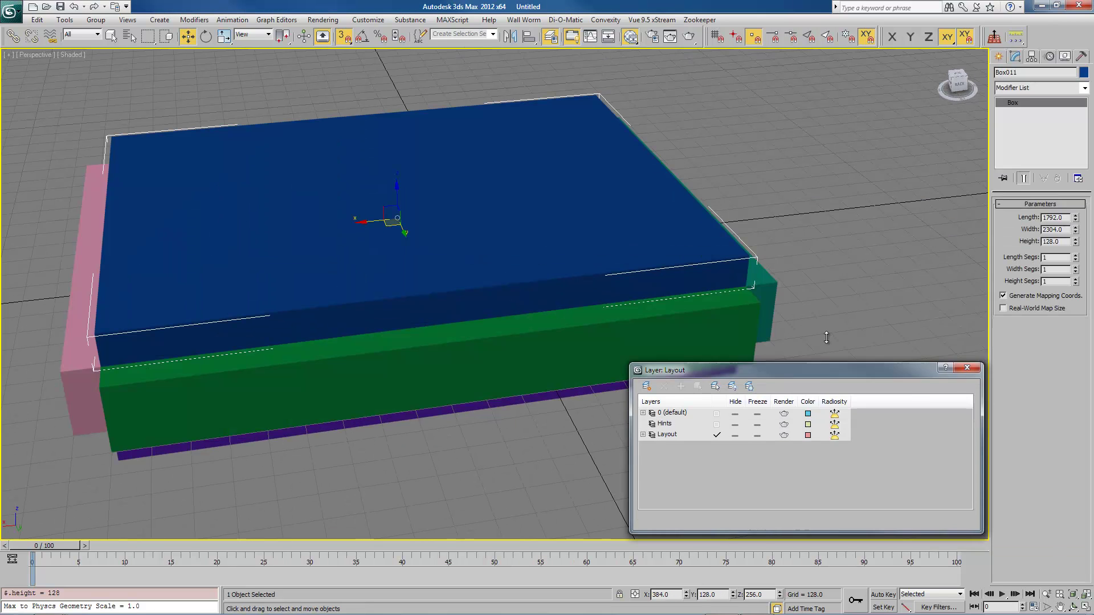
# Step: Expand the Layout layer in the Layer Manager to list Box002 through Box011
pyautogui.moveTo(831, 379); pyautogui.dragTo(831, 174)
pyautogui.click(643, 254)
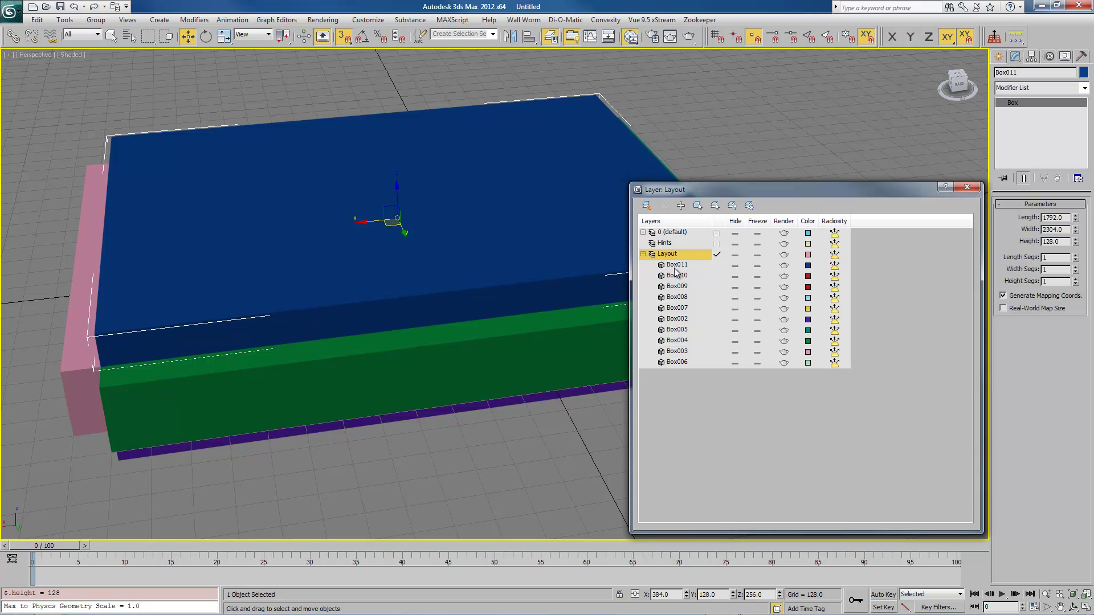
# Step: Rename the slab Box011 to 'Sky' in the Modify panel name field
pyautogui.moveTo(595, 248); pyautogui.dragTo(564, 244, button='middle')
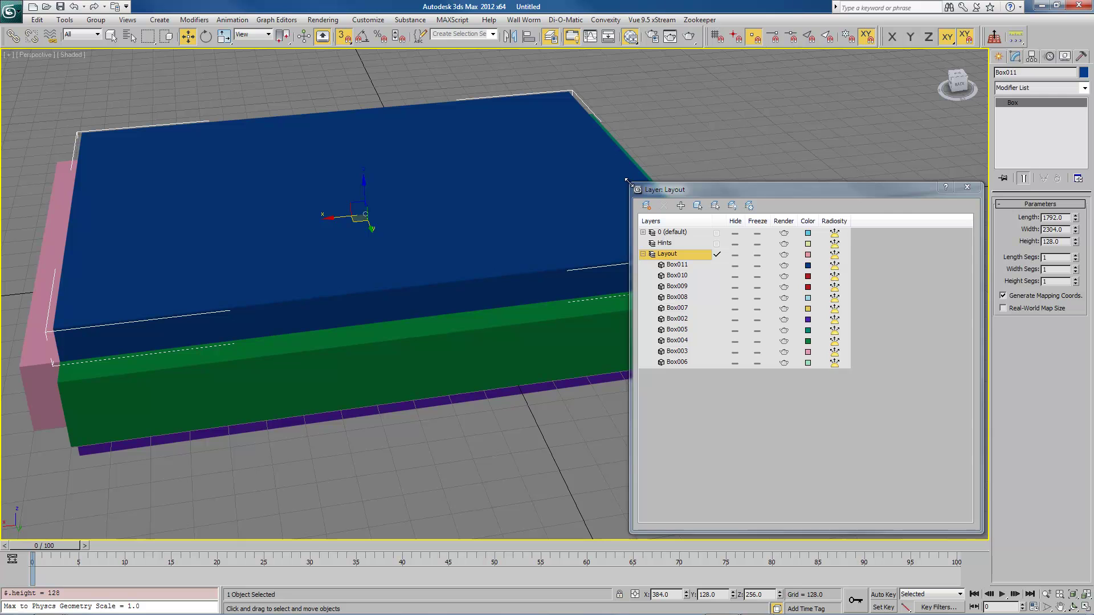
pyautogui.moveTo(628, 181); pyautogui.dragTo(668, 372)
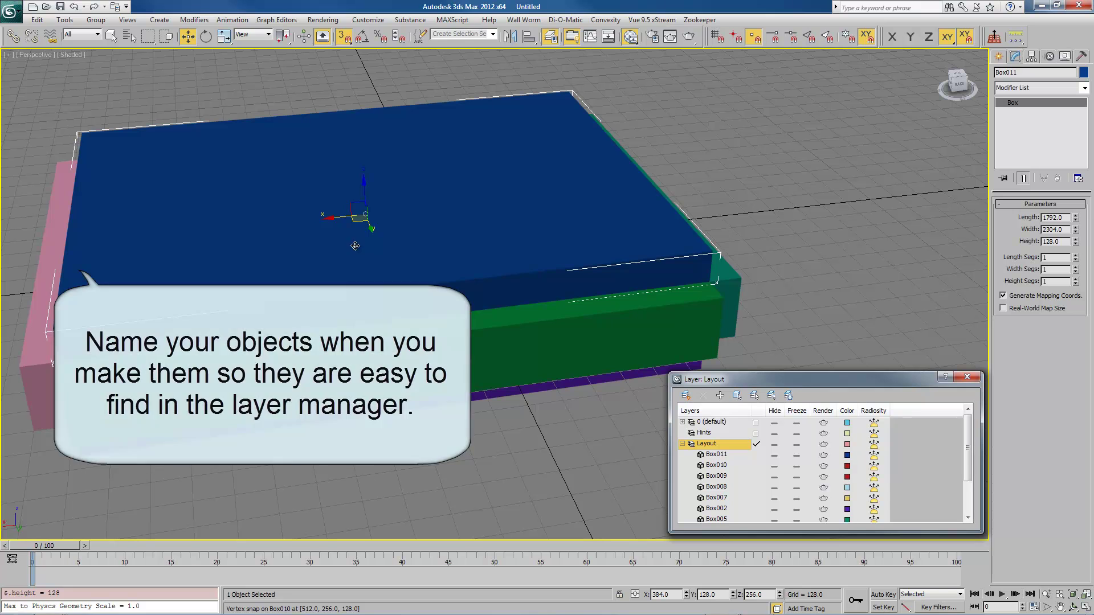
pyautogui.click(1024, 73)
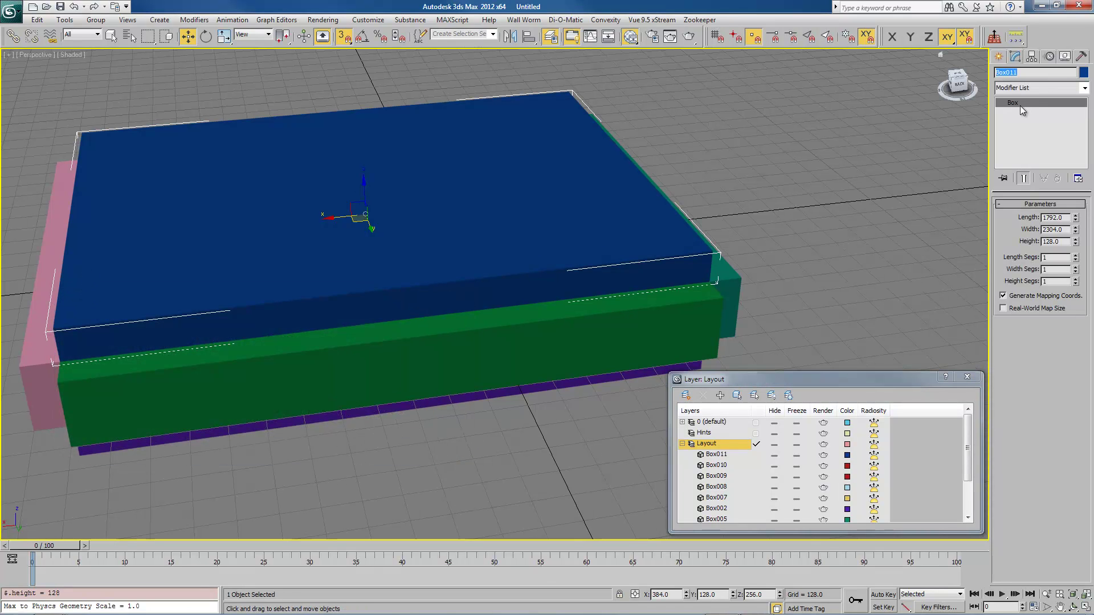
pyautogui.write('Sky')
pyautogui.press('Return')
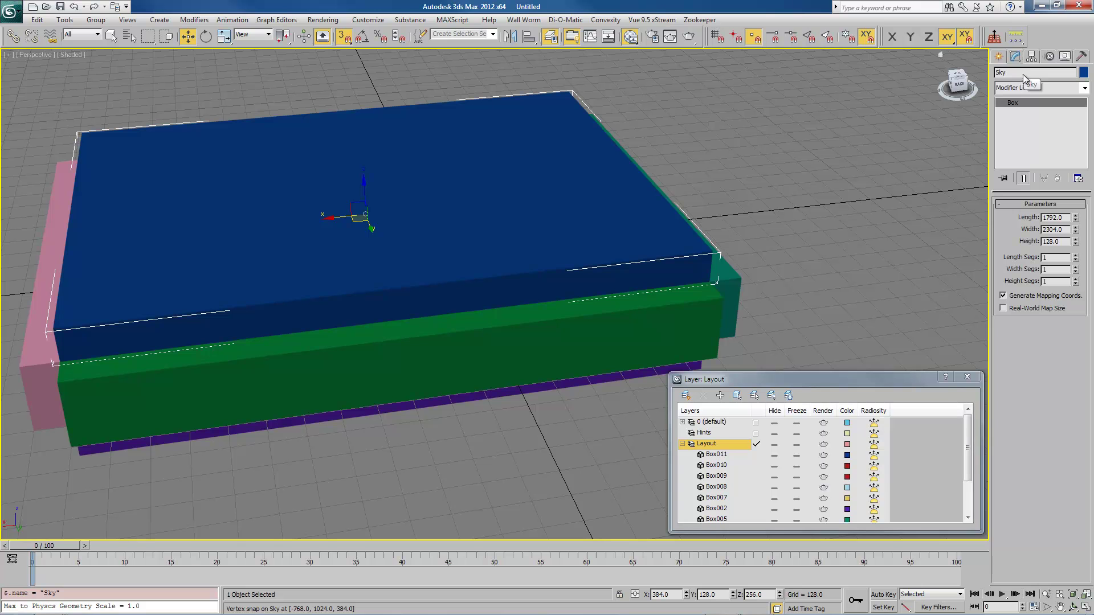
# Step: Enlarge the Layer Manager, then open and close Sky's Object Properties
pyautogui.moveTo(802, 376); pyautogui.dragTo(802, 159)
pyautogui.click(701, 234)
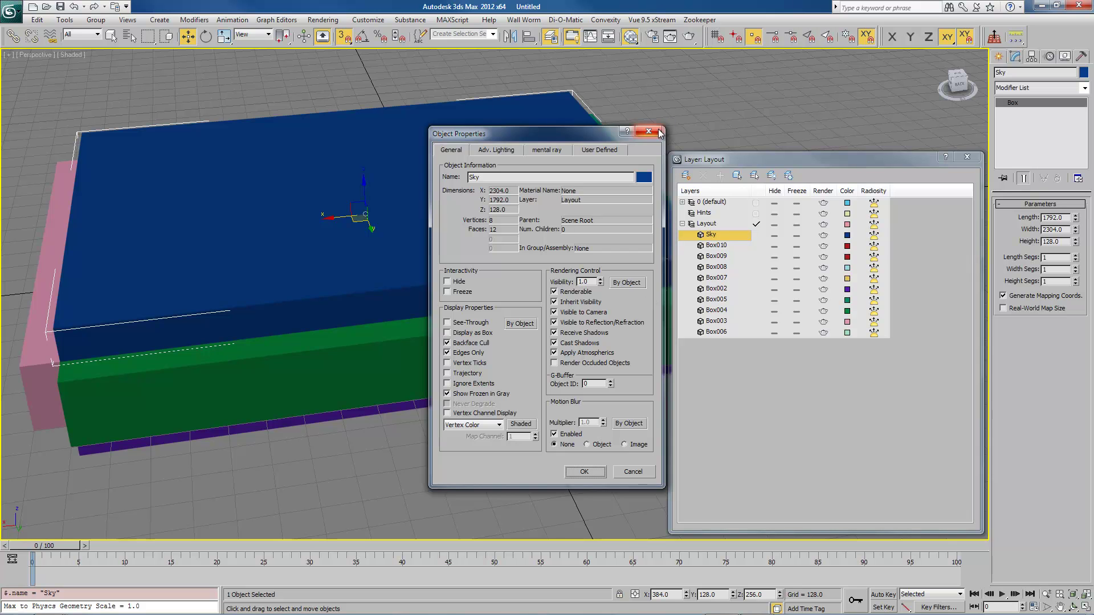
pyautogui.click(658, 132)
# Step: Rename the purple floor box to 'Ground'
pyautogui.moveTo(579, 368); pyautogui.dragTo(521, 326, button='middle')
pyautogui.click(471, 303)
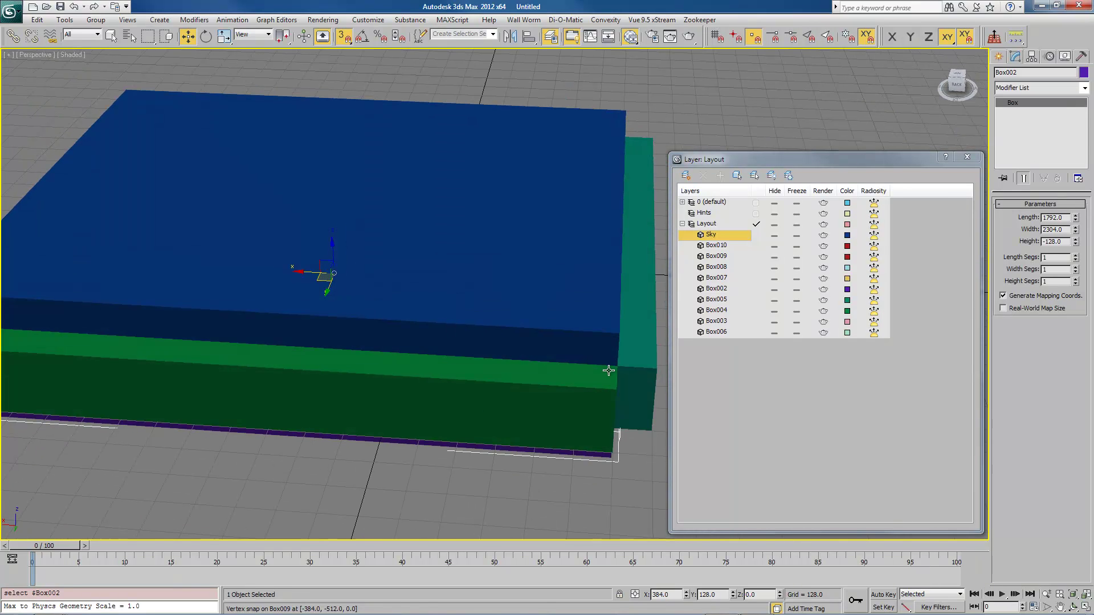
pyautogui.doubleClick(1025, 73)
pyautogui.write('Ground')
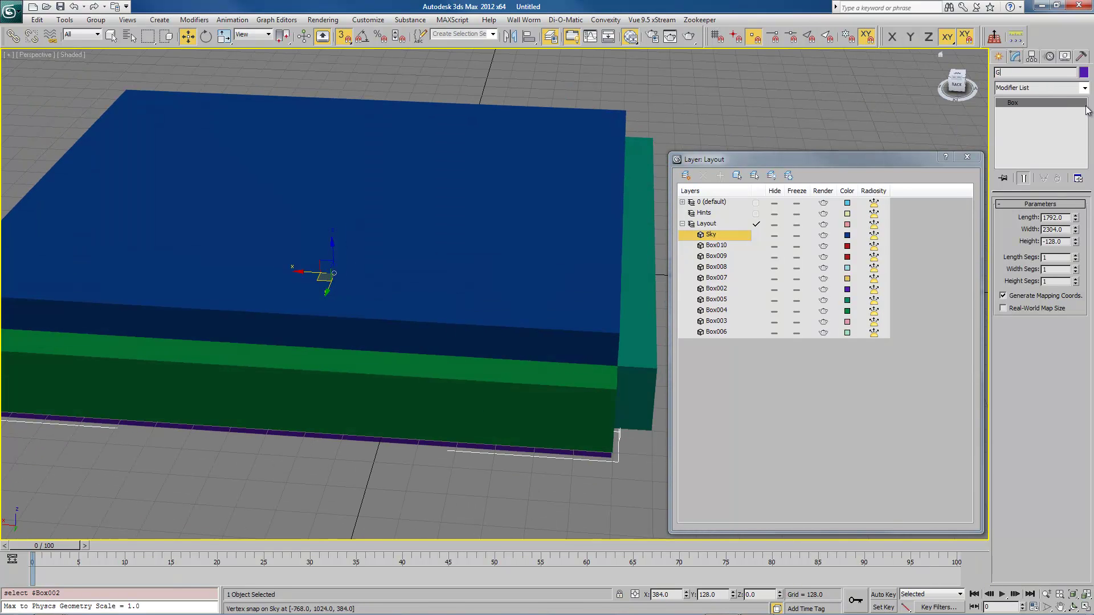
pyautogui.press('Return')
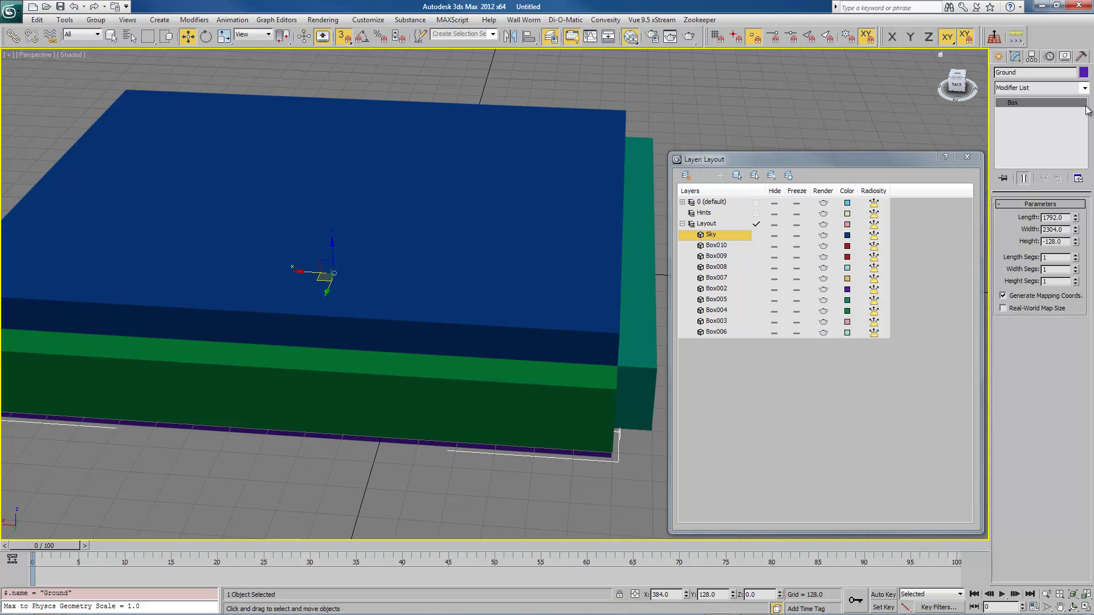
# Step: Refresh the Layer Manager list so Ground appears, and select it
pyautogui.click(739, 439)
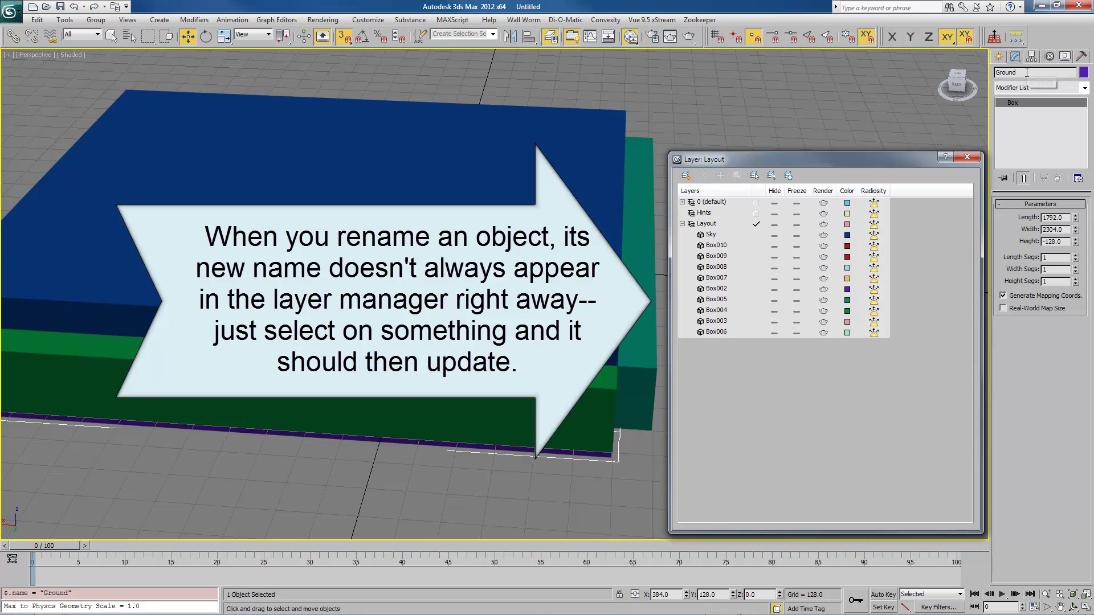
pyautogui.click(683, 203)
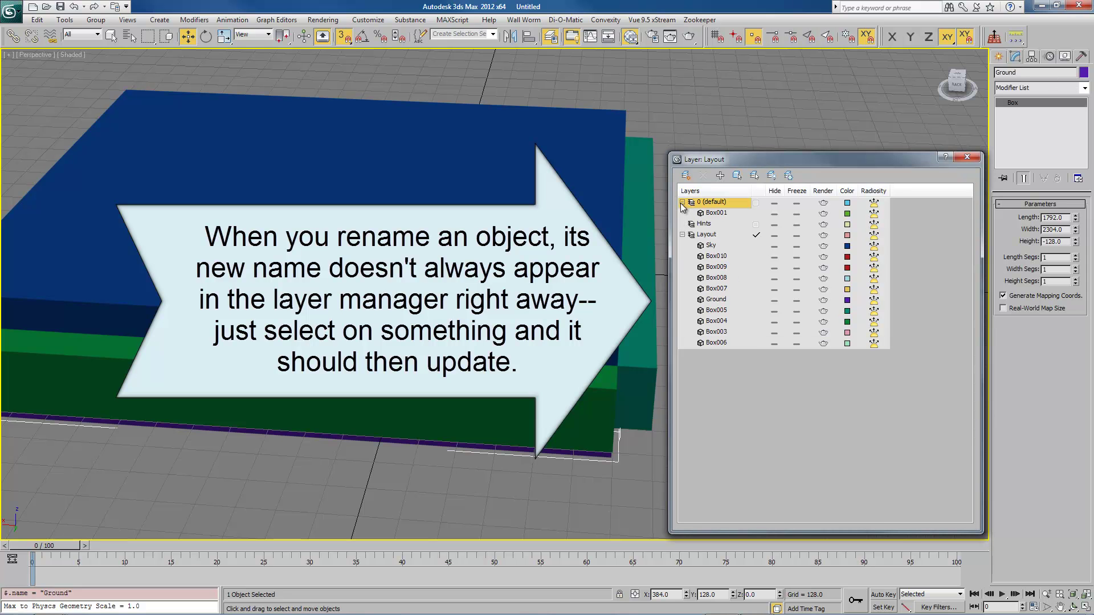
pyautogui.click(683, 202)
pyautogui.click(752, 364)
pyautogui.click(713, 288)
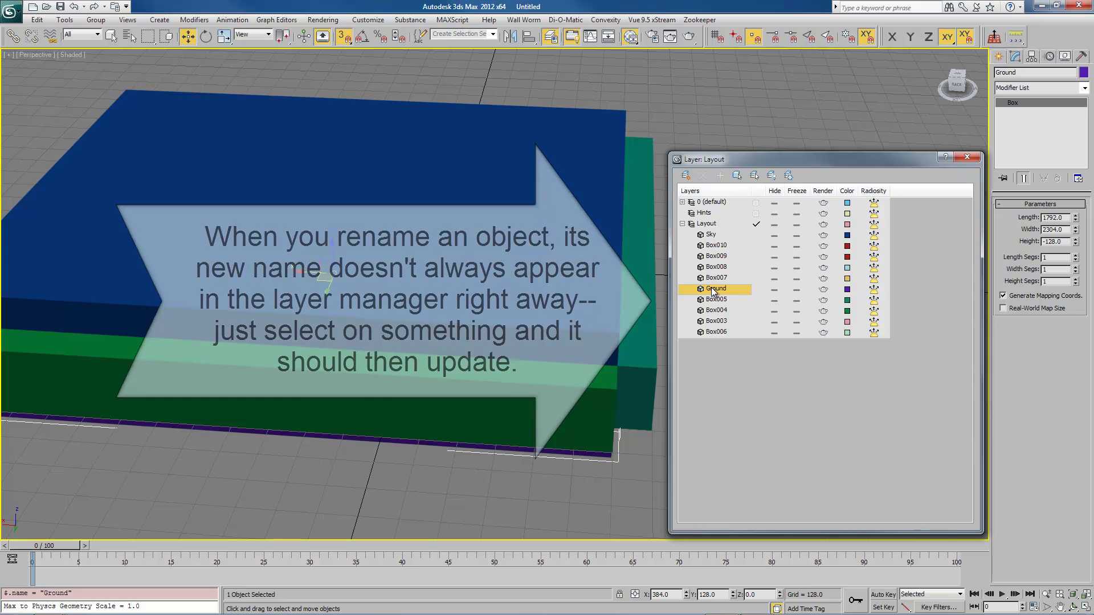
# Step: Rename the east and south wall boxes 'Wall Outer East' and 'Wall Outer South'
pyautogui.click(639, 288)
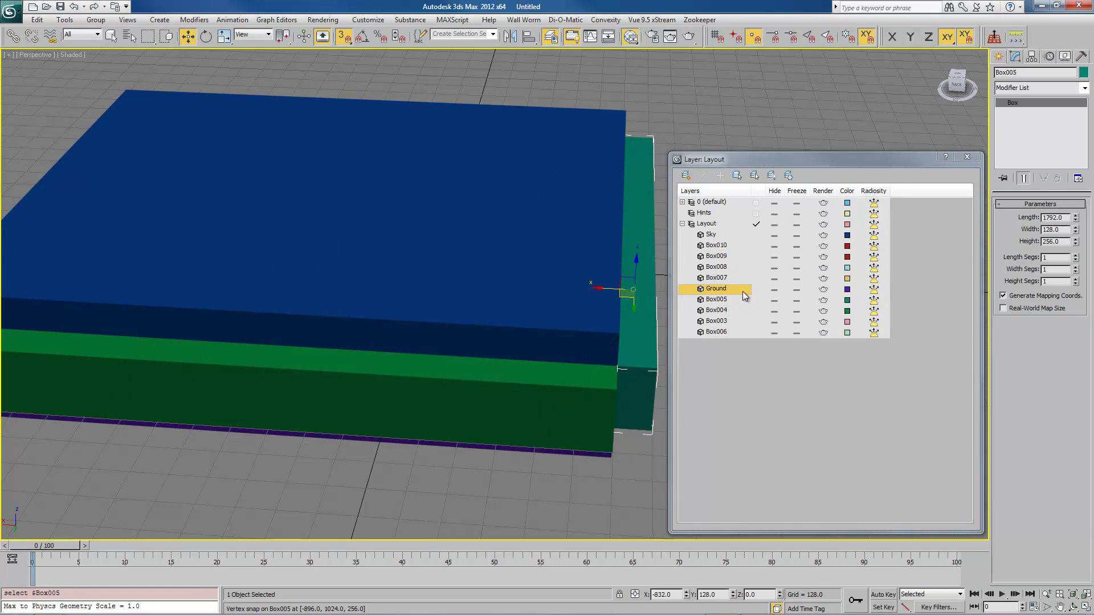
pyautogui.doubleClick(1012, 72)
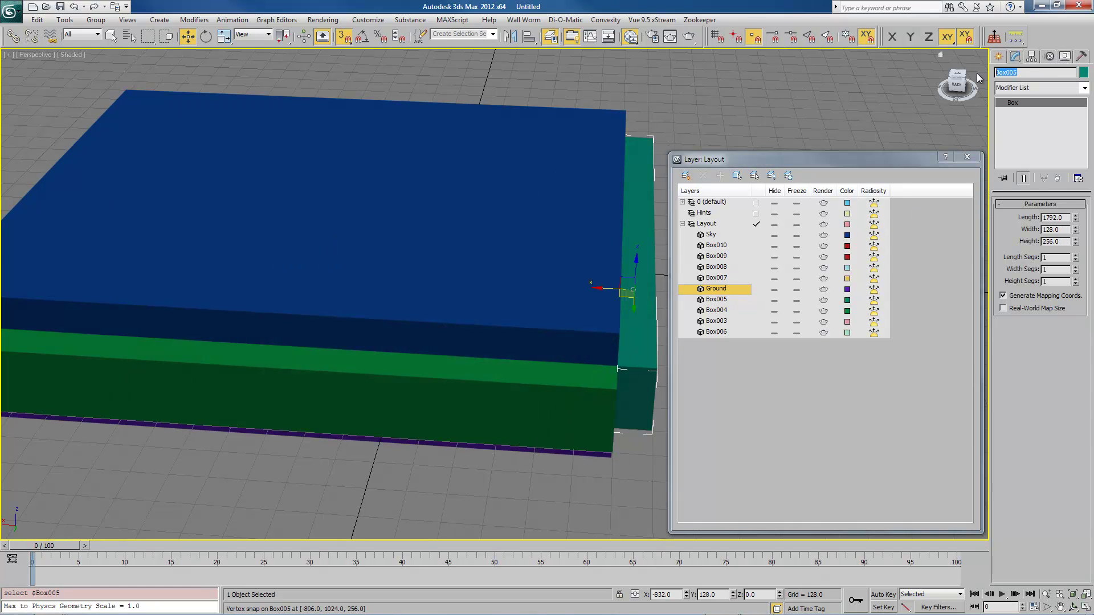
pyautogui.write('Wall Outer')
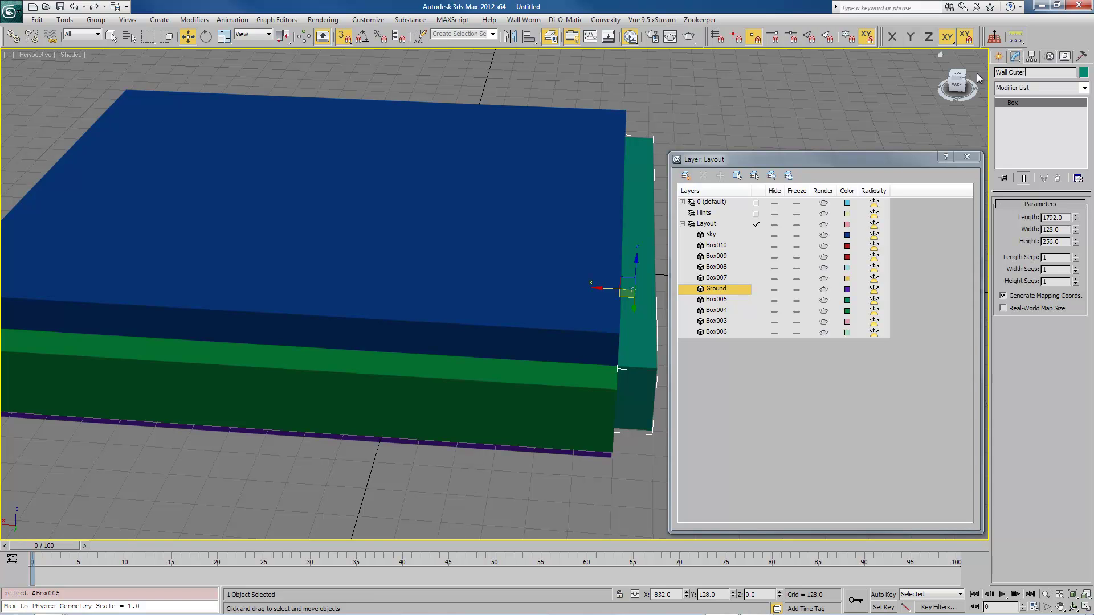
pyautogui.write(' East')
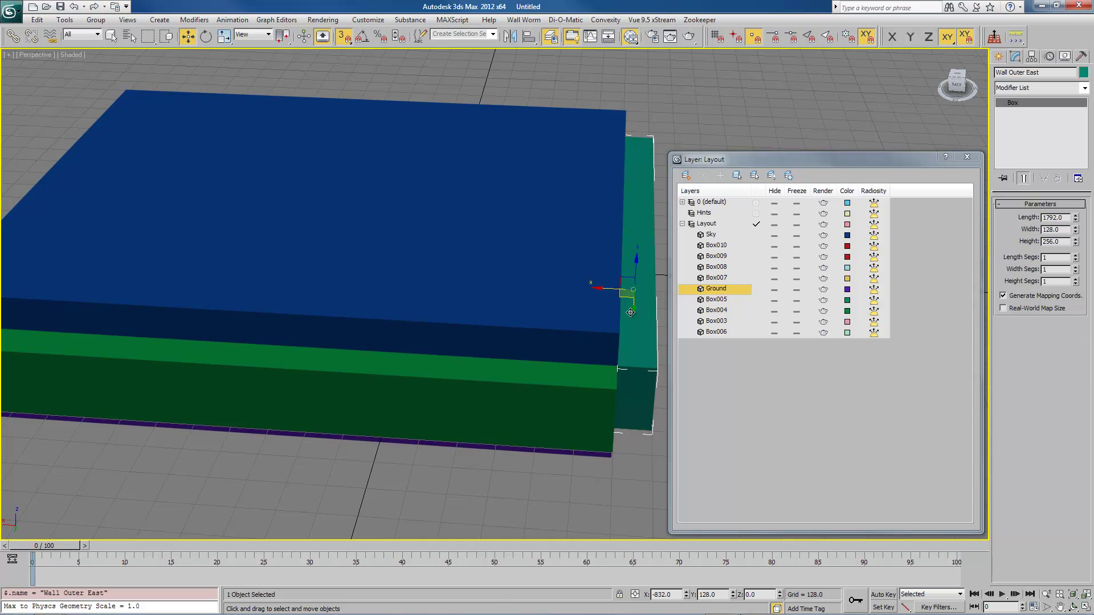
pyautogui.click(509, 377)
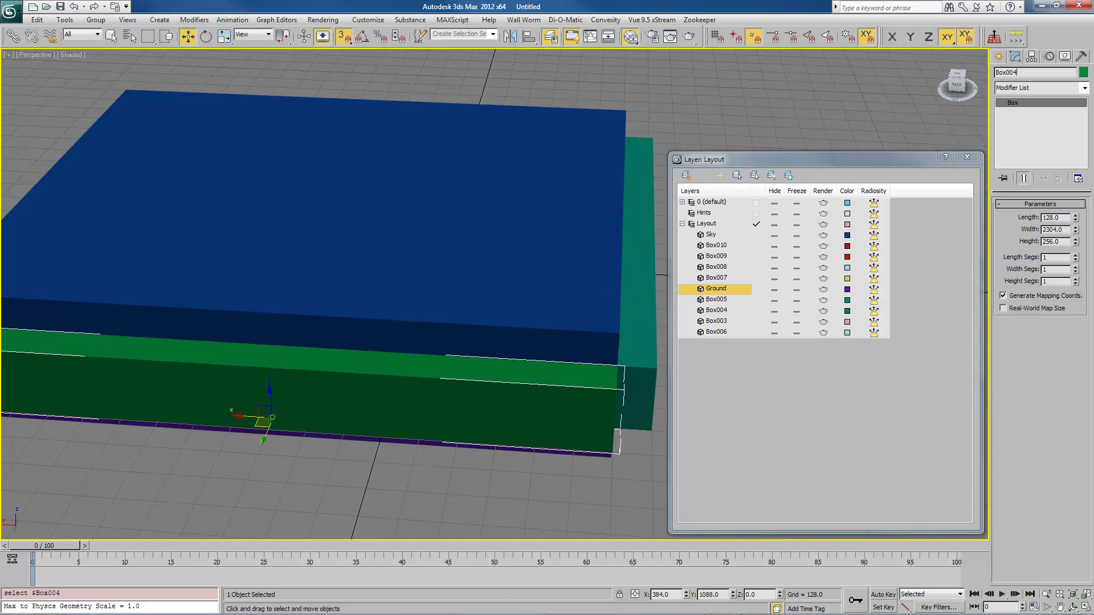
pyautogui.doubleClick(1011, 73)
pyautogui.write('Wall Outter South')
pyautogui.press('Return')
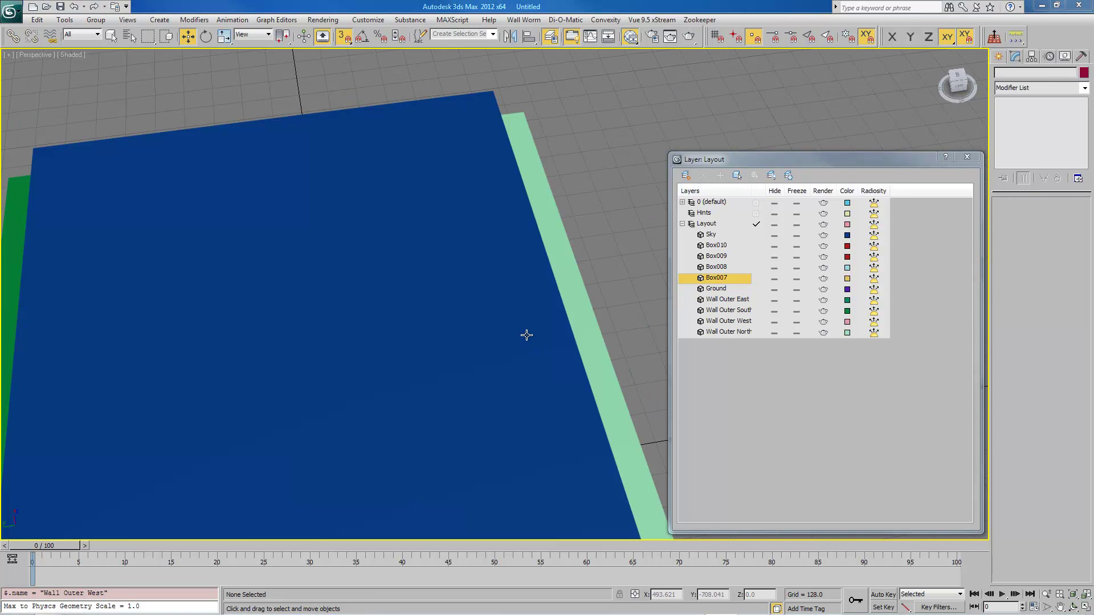
# Step: Hide the Sky box from the Layer Manager
pyautogui.moveTo(525, 332); pyautogui.dragTo(501, 304, button='middle')
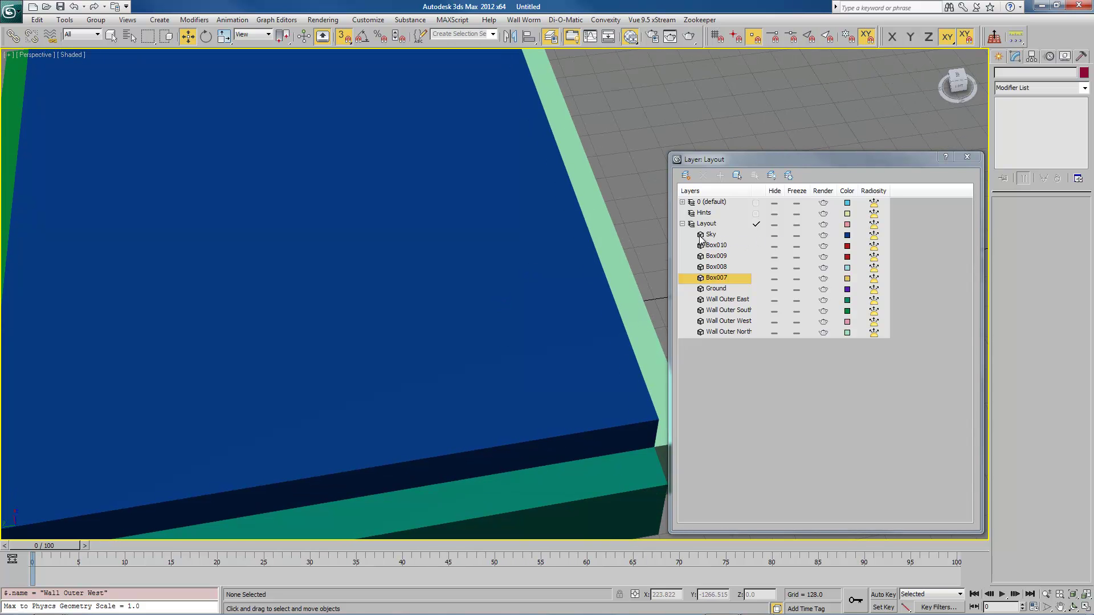
pyautogui.click(775, 236)
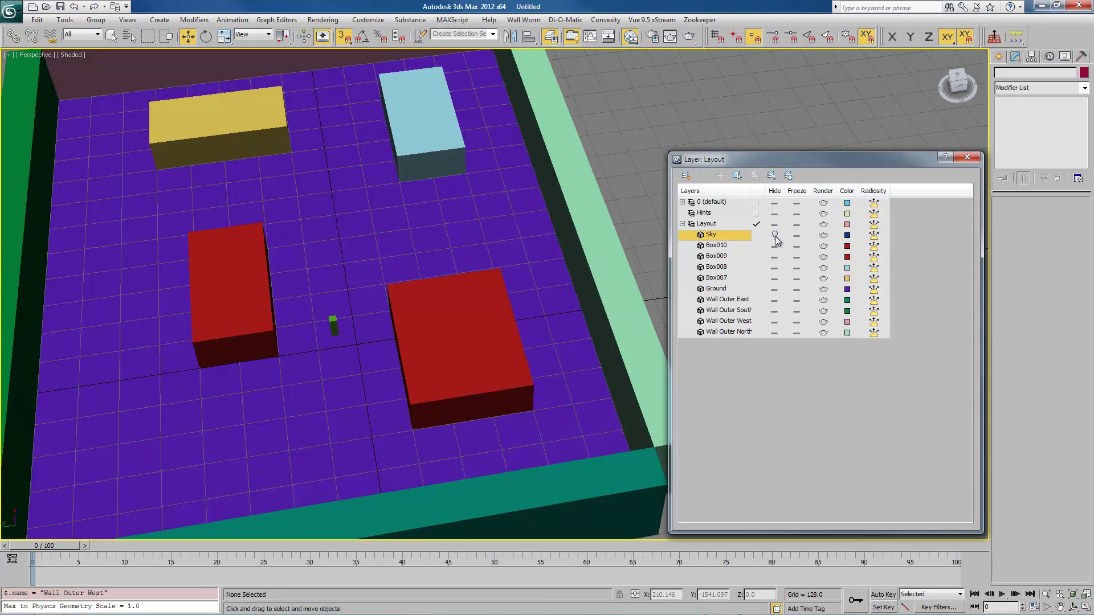
pyautogui.moveTo(562, 317); pyautogui.dragTo(484, 309, button='middle')
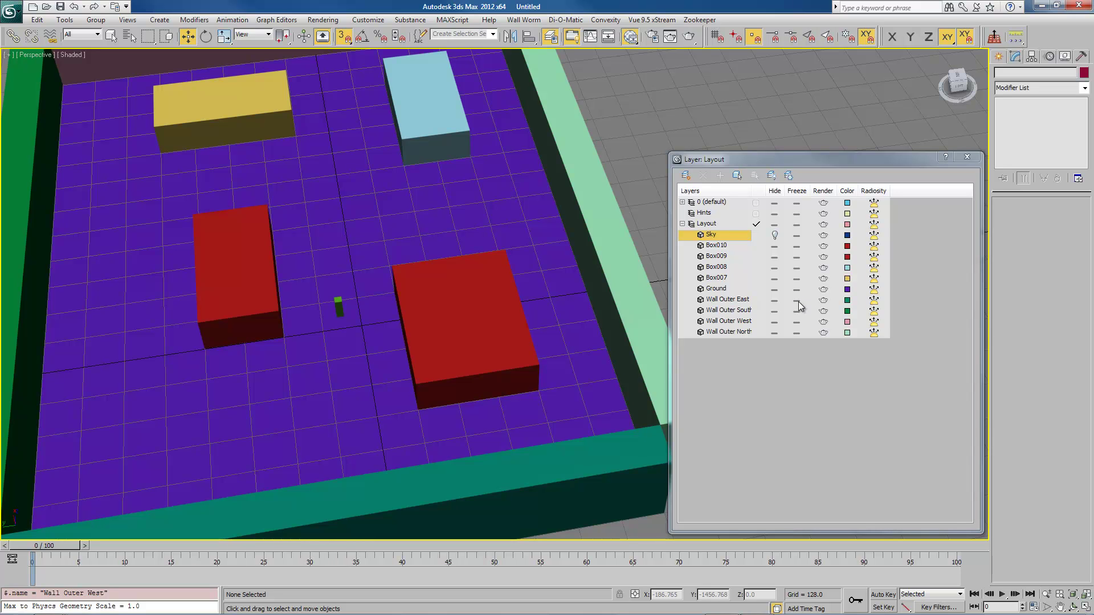
# Step: Freeze the four outer walls and the Ground so they turn grey
pyautogui.moveTo(798, 302); pyautogui.dragTo(798, 333)
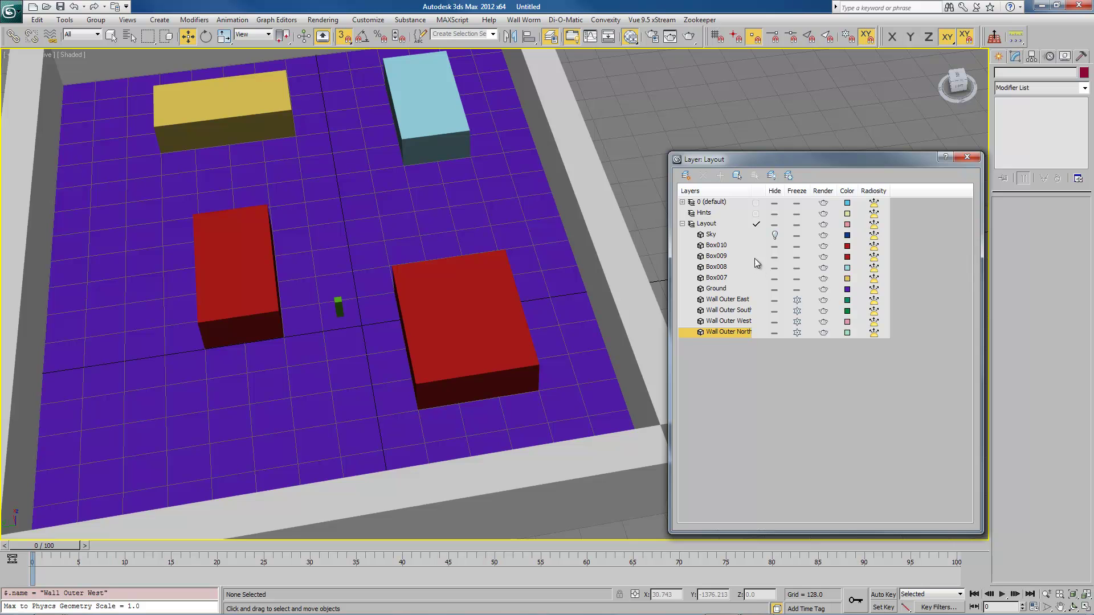
pyautogui.click(797, 289)
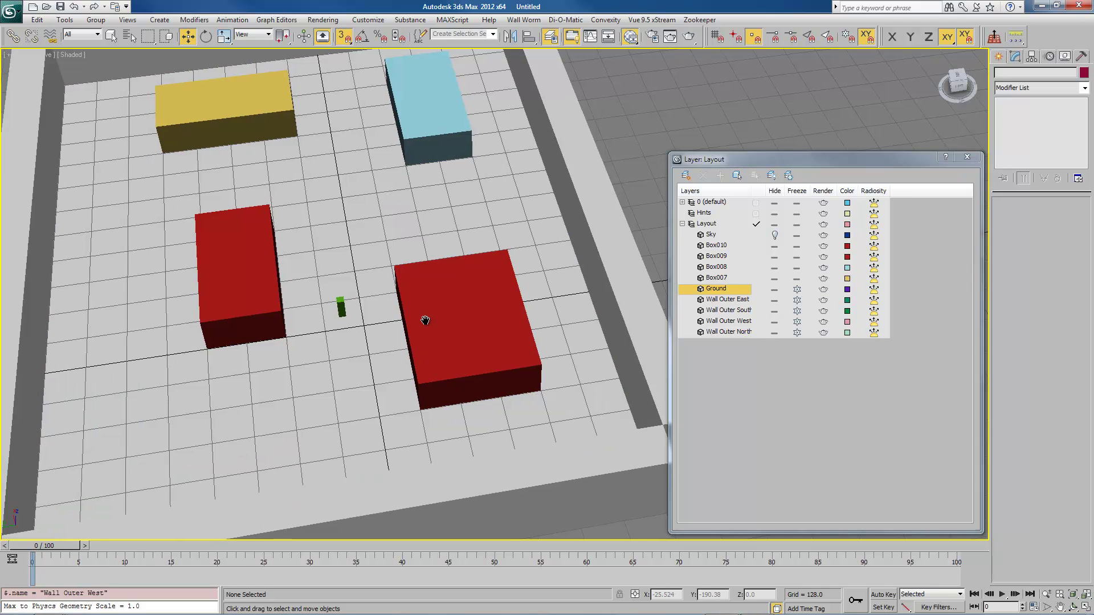
pyautogui.scroll(-6, 439, 311)
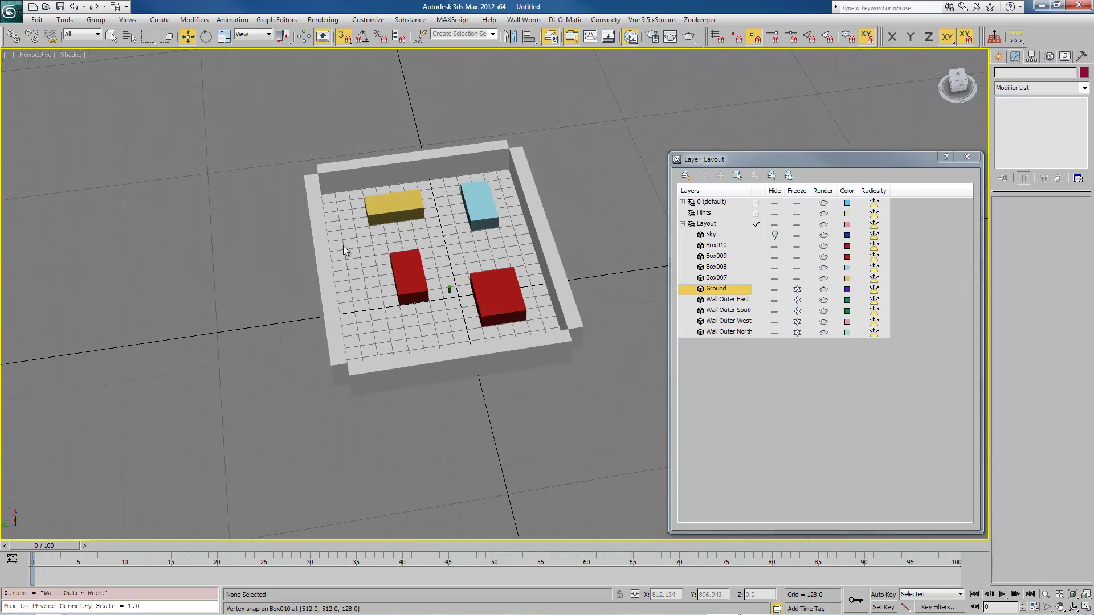
pyautogui.moveTo(285, 153); pyautogui.dragTo(326, 221)
pyautogui.scroll(4, 433, 285)
pyautogui.moveTo(406, 275); pyautogui.dragTo(397, 262, button='middle')
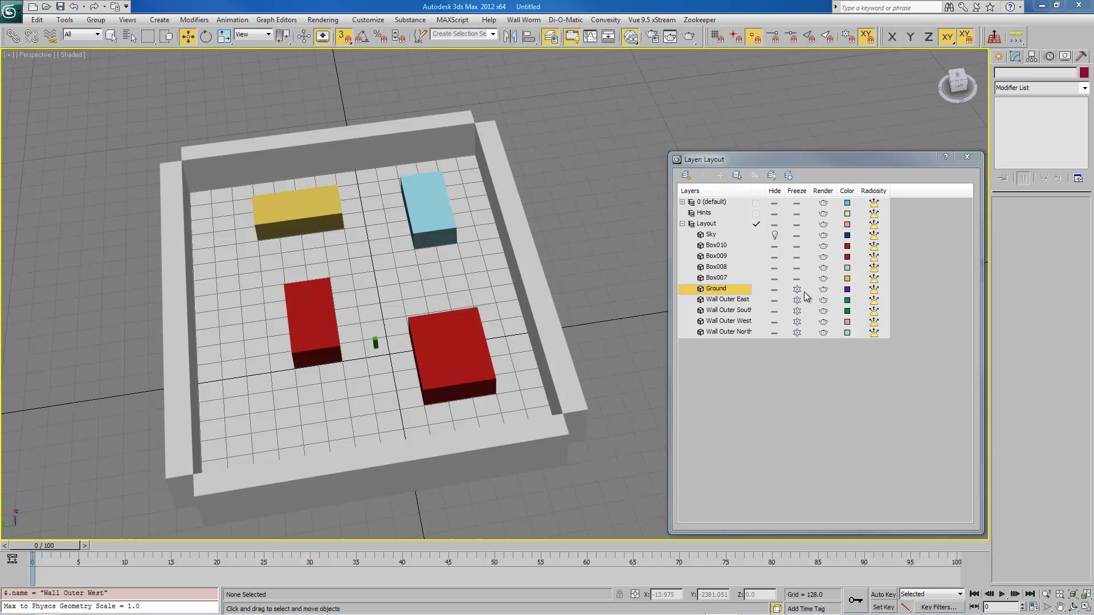
# Step: Unfreeze the Ground and four outer walls and unhide the Sky box
pyautogui.moveTo(805, 292); pyautogui.dragTo(797, 331)
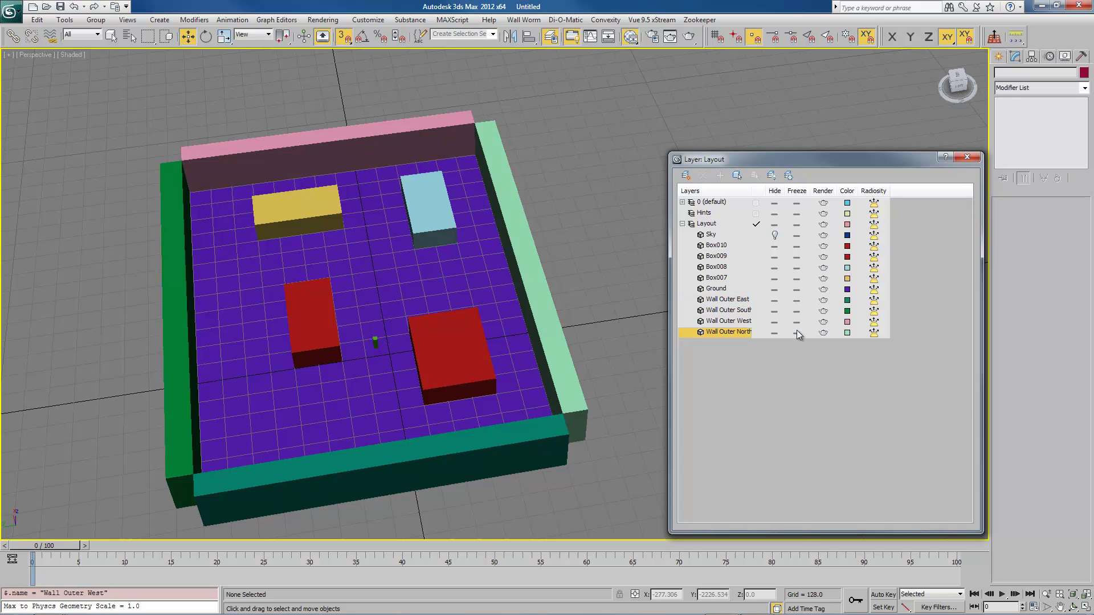
pyautogui.click(775, 235)
pyautogui.moveTo(479, 288); pyautogui.dragTo(429, 307, button='middle')
# Step: Try Wall Outer North's Height spinner, leaving it at 256, then select Sky
pyautogui.click(480, 268)
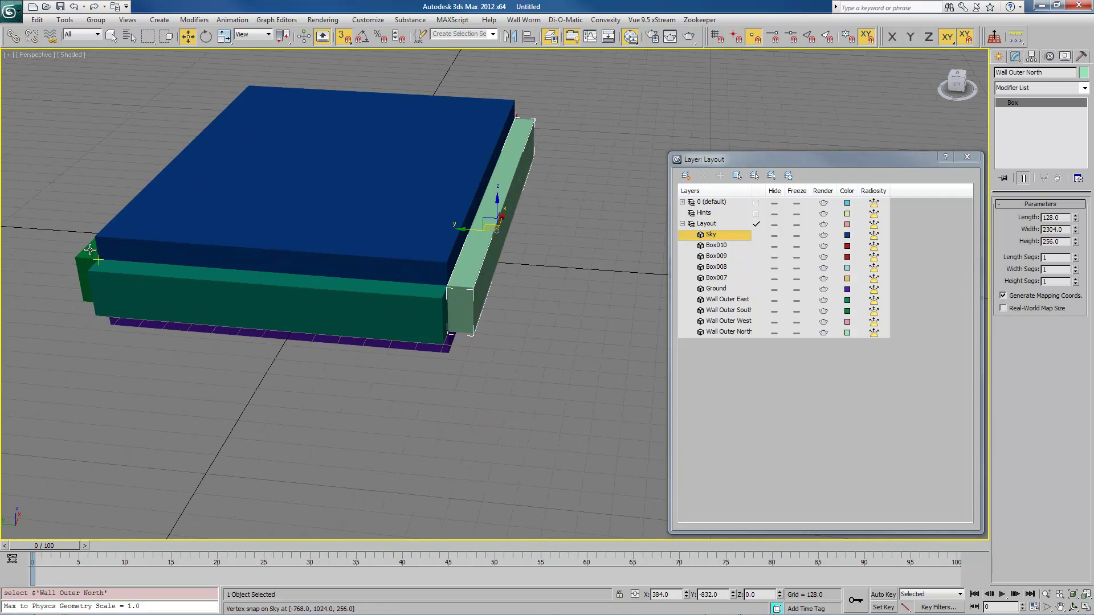
pyautogui.moveTo(1079, 244); pyautogui.dragTo(1020, 240)
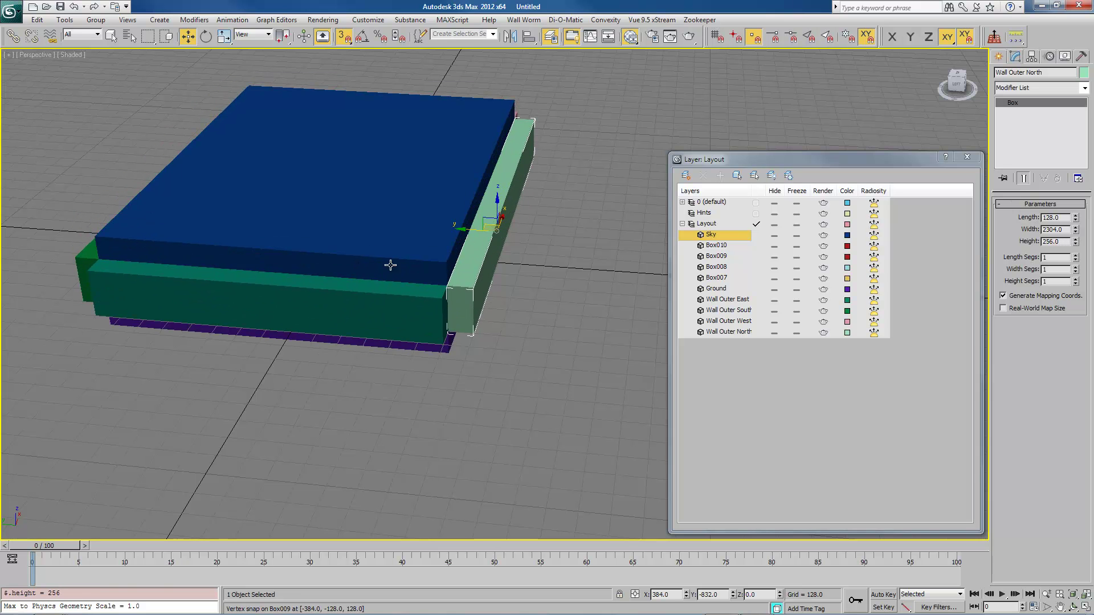
pyautogui.click(403, 240)
# Step: Wire Sky's Z Position two-way to Wall Outer North's Object (Box) Height
pyautogui.rightClick(401, 241)
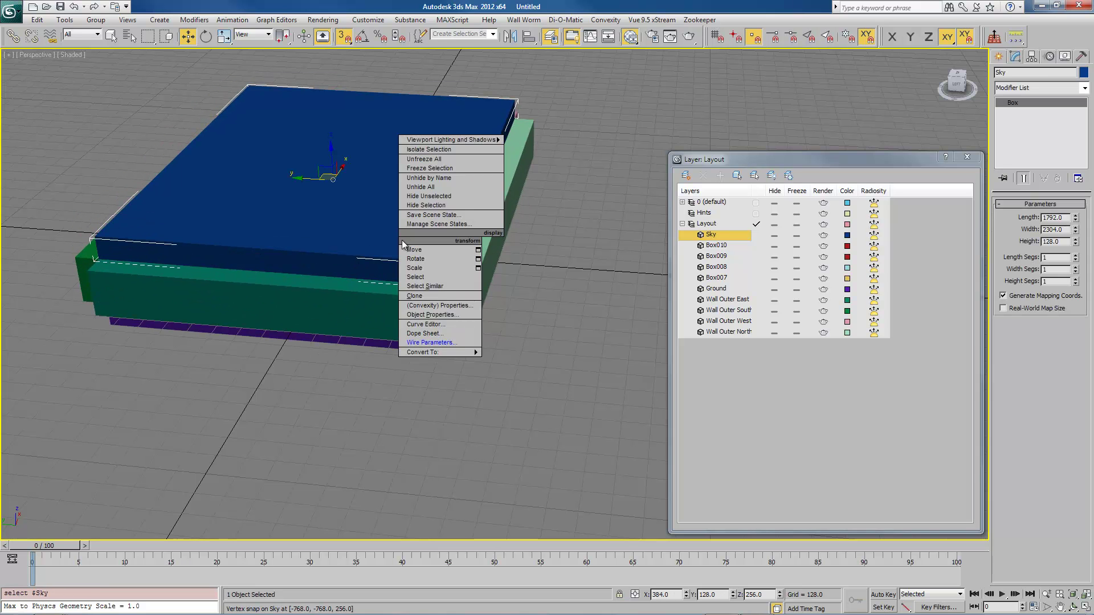
pyautogui.click(436, 342)
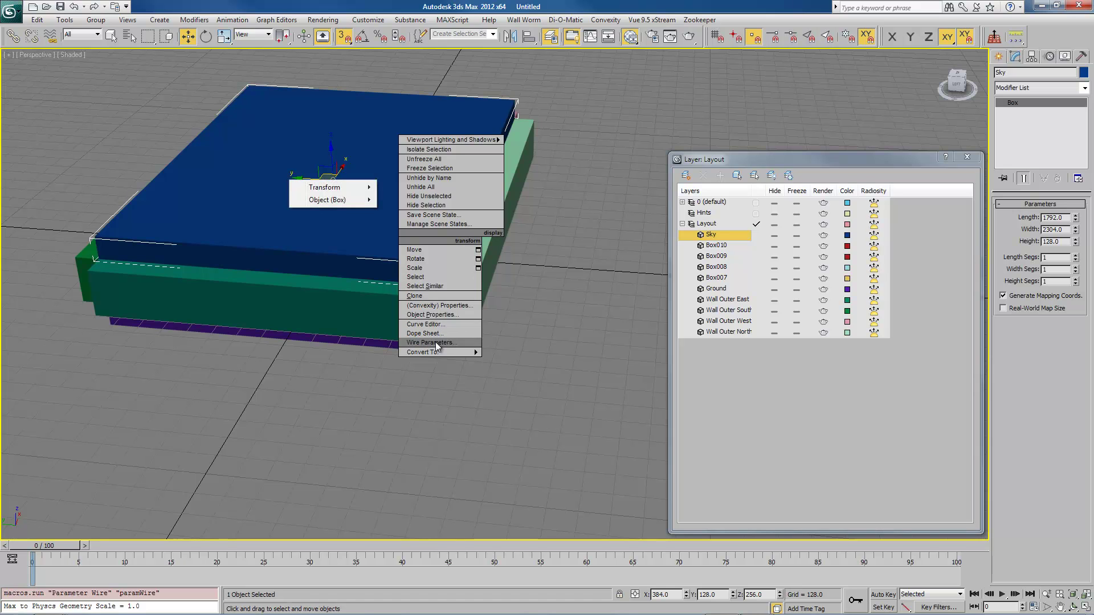
pyautogui.moveTo(334, 188)
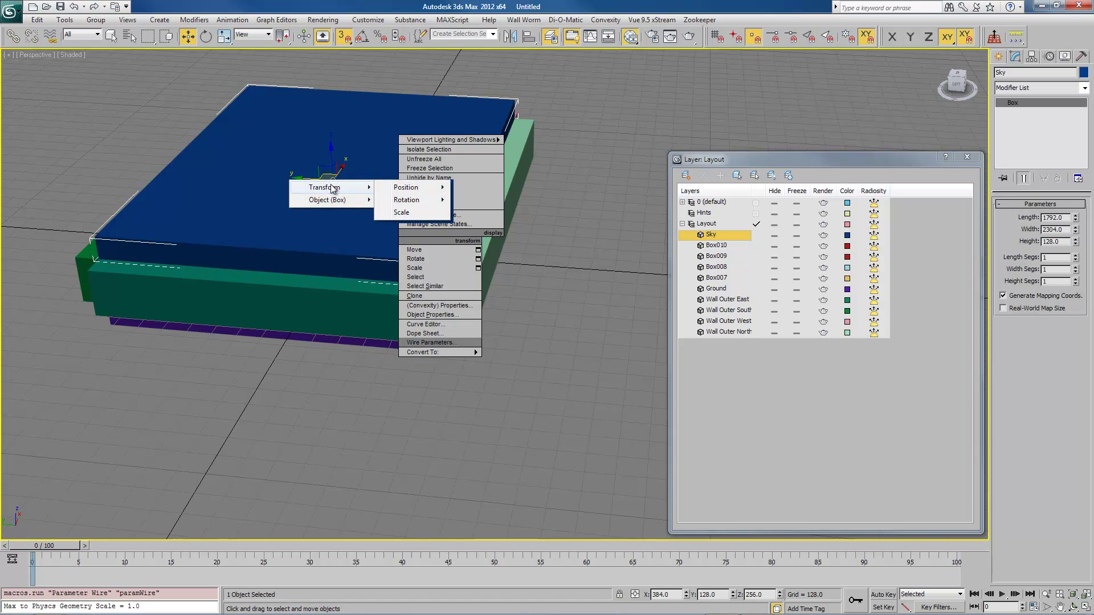
pyautogui.moveTo(412, 191)
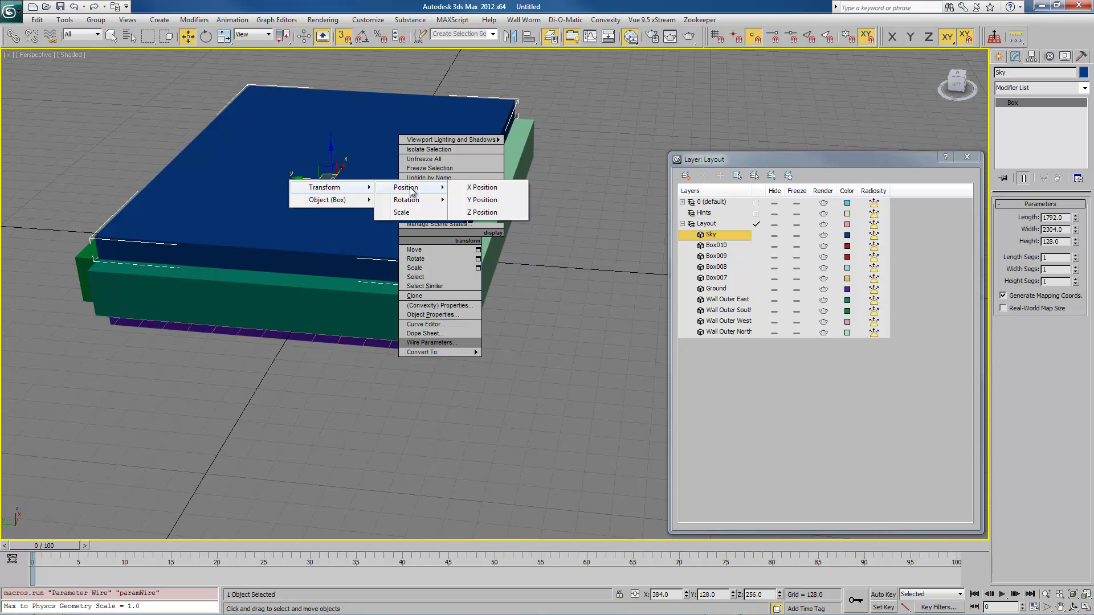
pyautogui.click(481, 213)
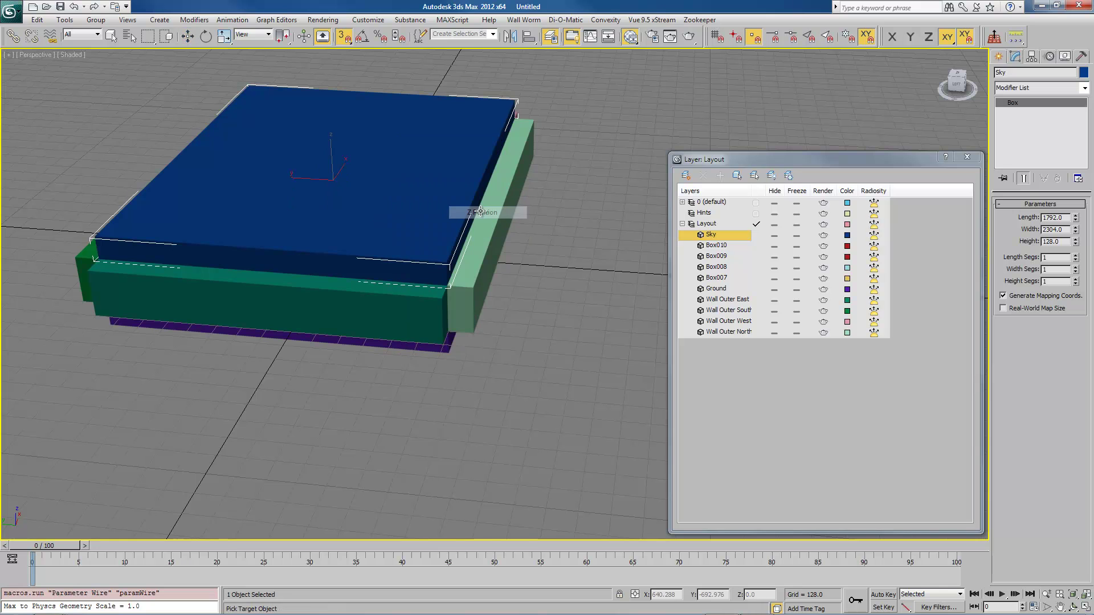
pyautogui.click(478, 272)
pyautogui.moveTo(477, 288)
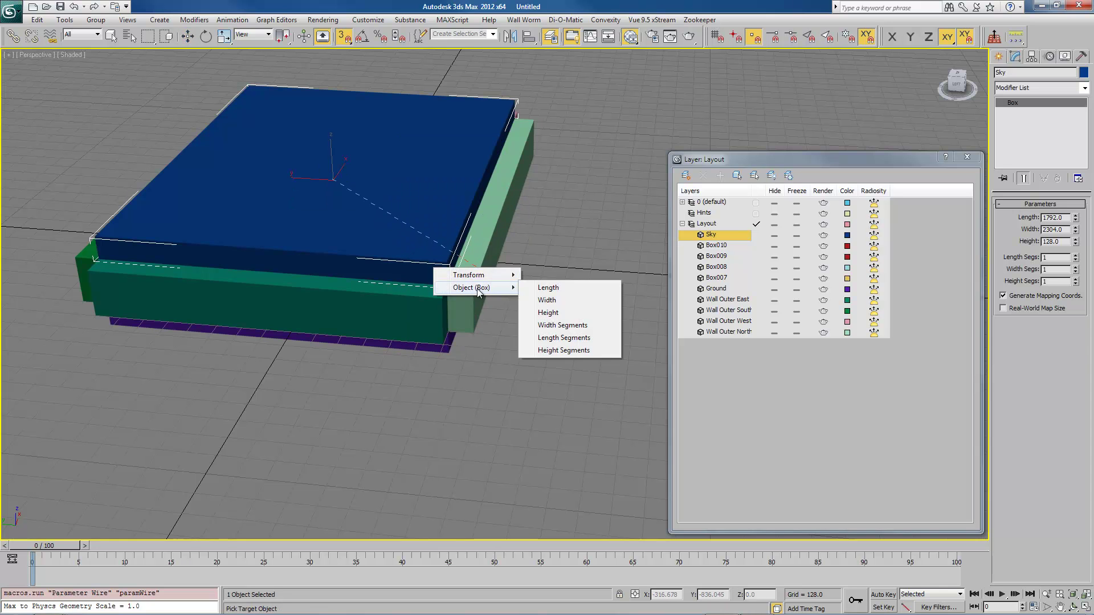
pyautogui.click(549, 313)
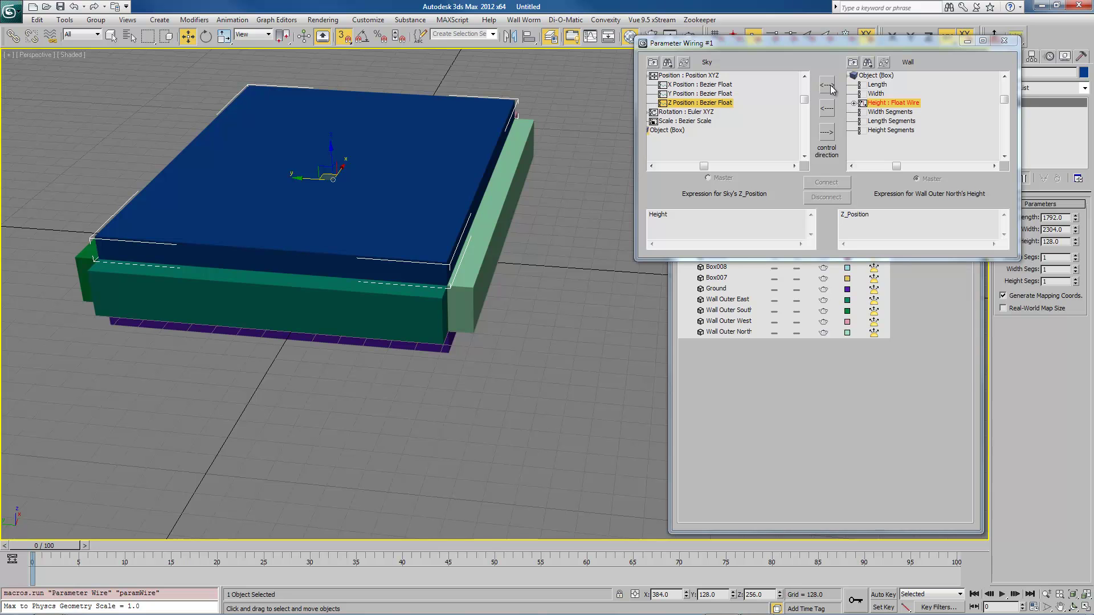
pyautogui.click(827, 85)
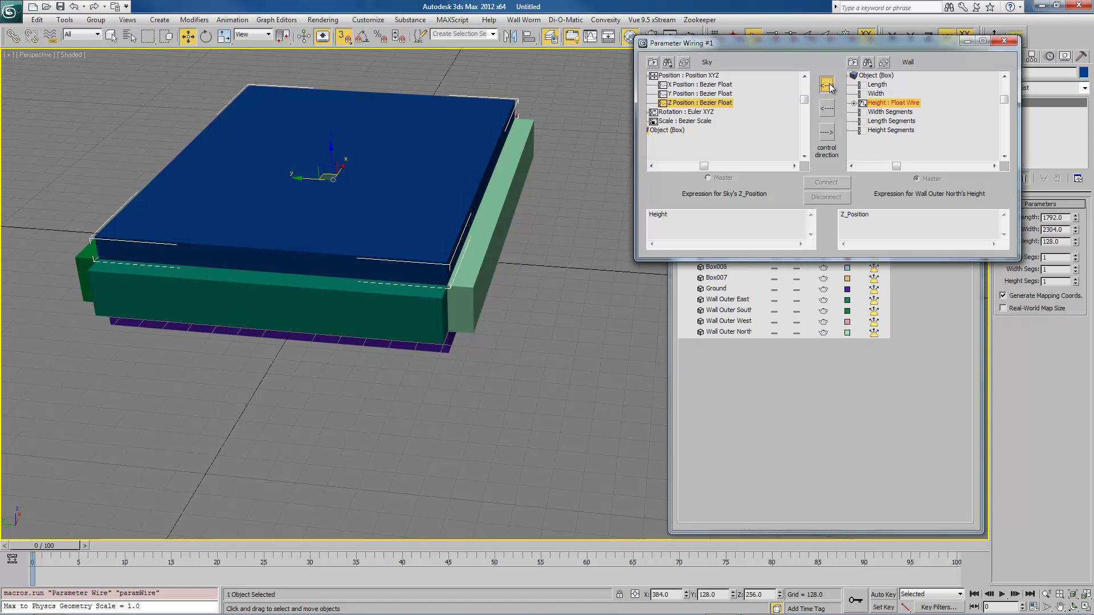
pyautogui.click(827, 182)
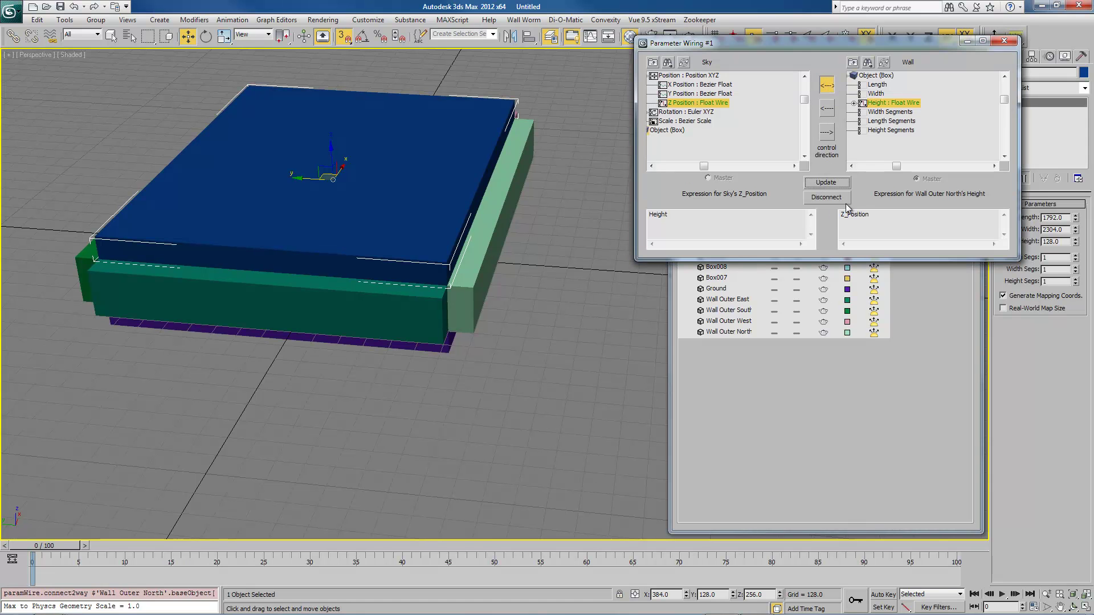
pyautogui.click(1004, 40)
# Step: Select the Wall Outer North box to adjust its Height
pyautogui.click(492, 257)
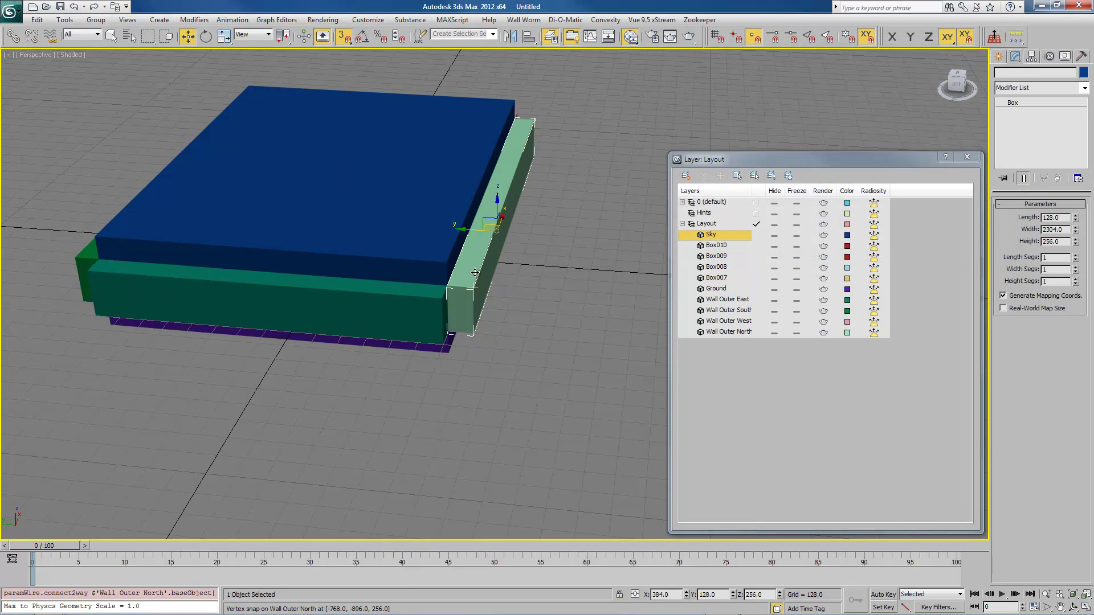